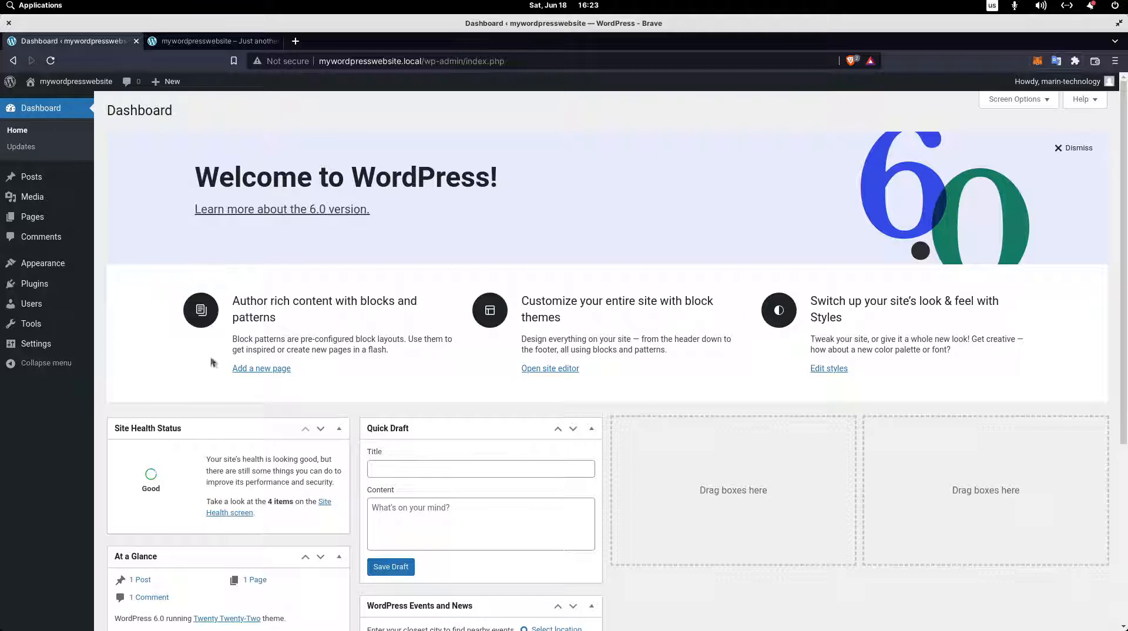
View the site's front page from header to footer and return to the admin dashboard.
click(204, 41)
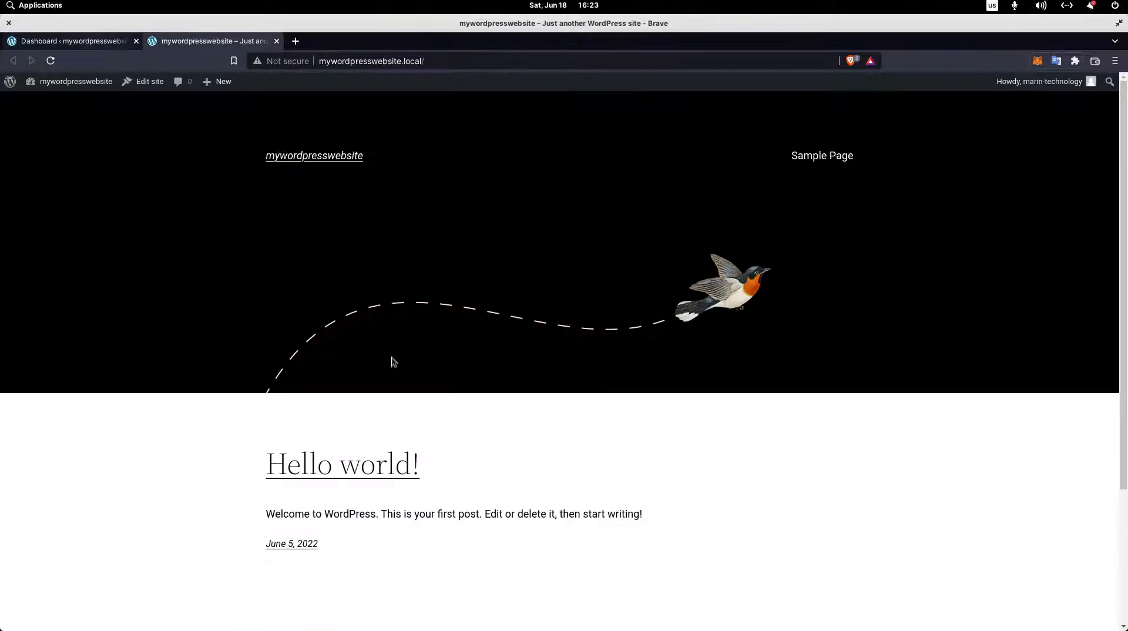
scroll(398, 493, down, 5)
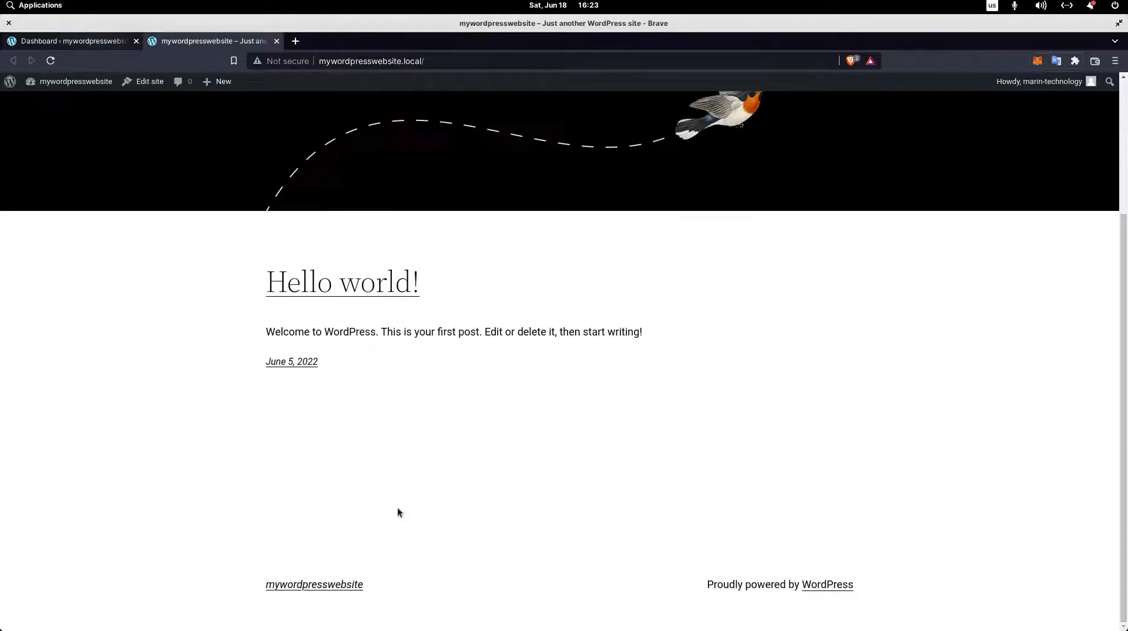
scroll(709, 590, up, 5)
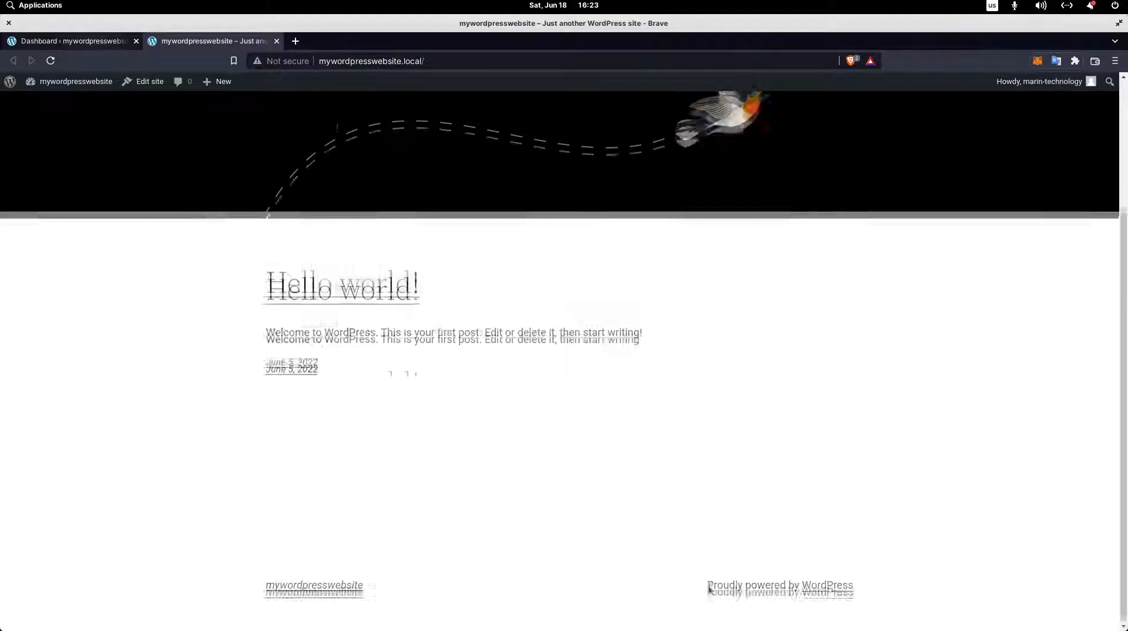
key(ctrl+shift+Tab)
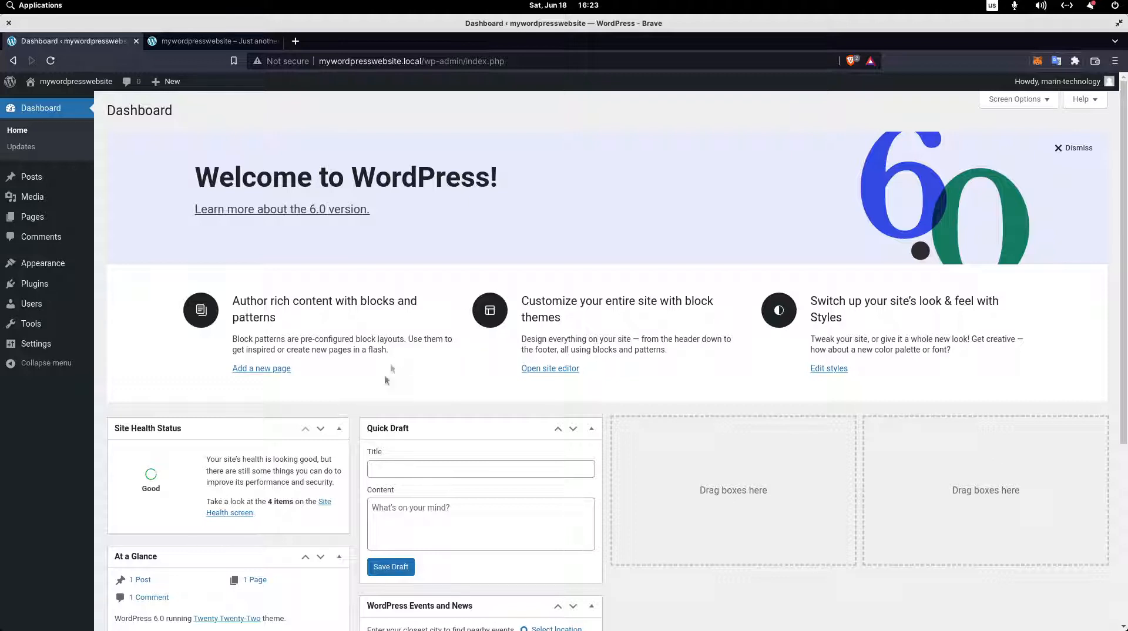
Open the page for adding new themes from the installed themes and browse the popular themes.
mouse_move(79, 265)
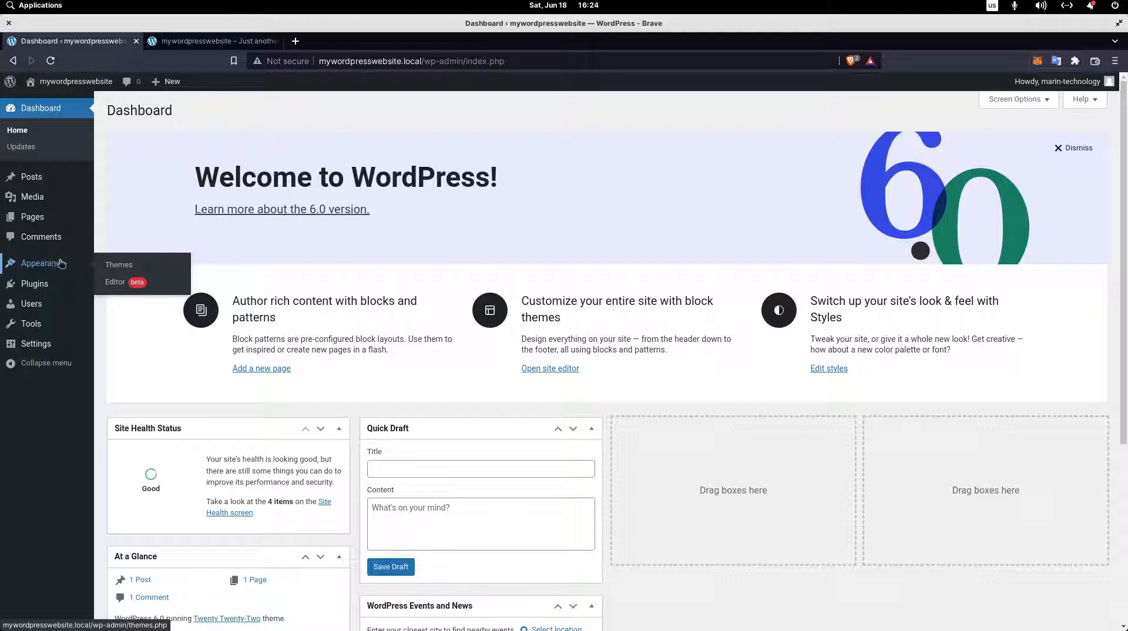
click(129, 269)
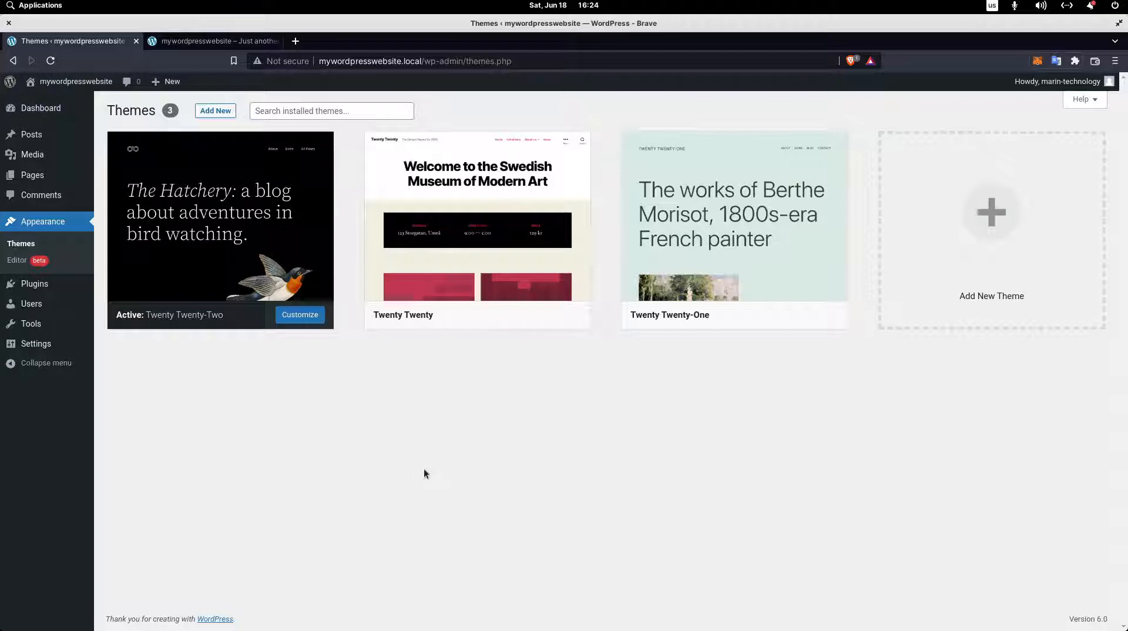
mouse_move(147, 311)
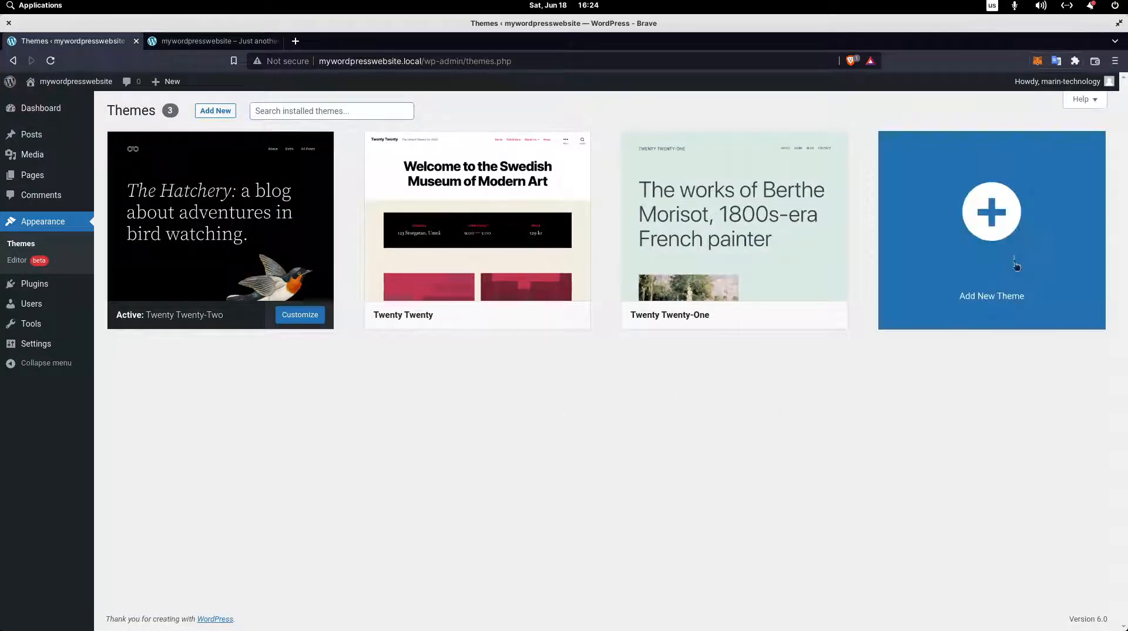
click(225, 116)
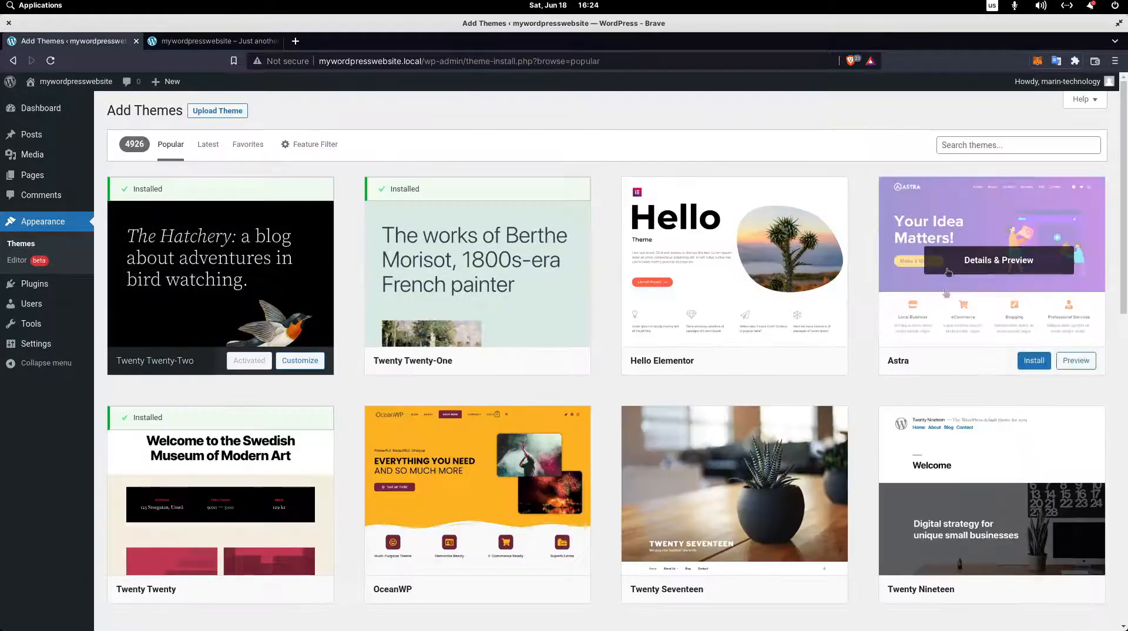
scroll(547, 557, down, 4)
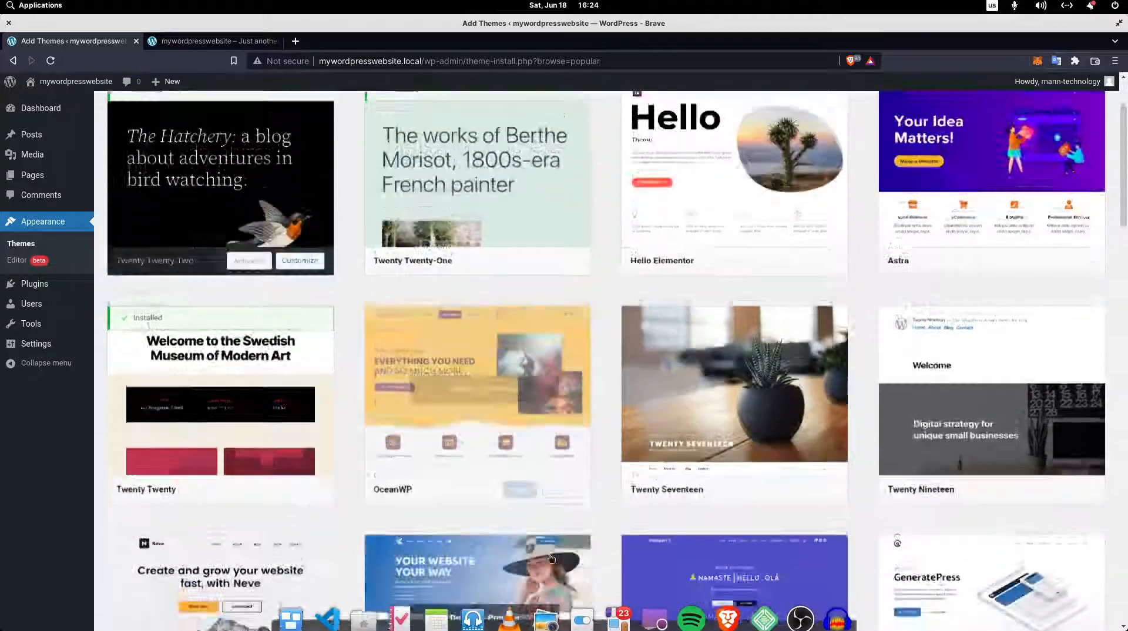
scroll(547, 557, down, 8)
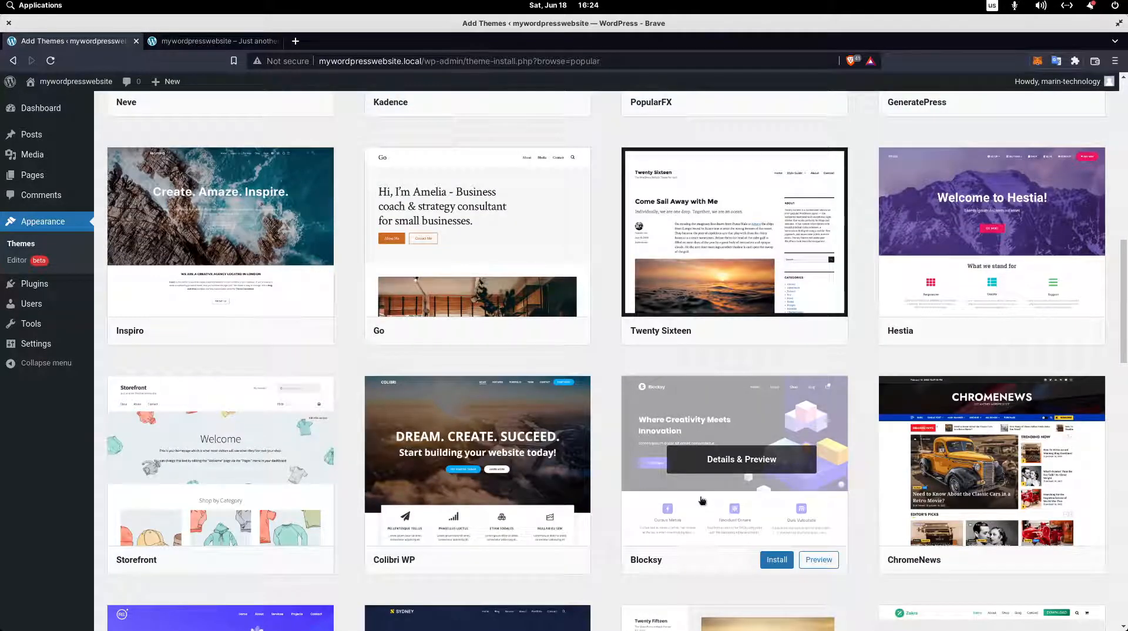
scroll(809, 592, up, 3)
scroll(809, 591, up, 8)
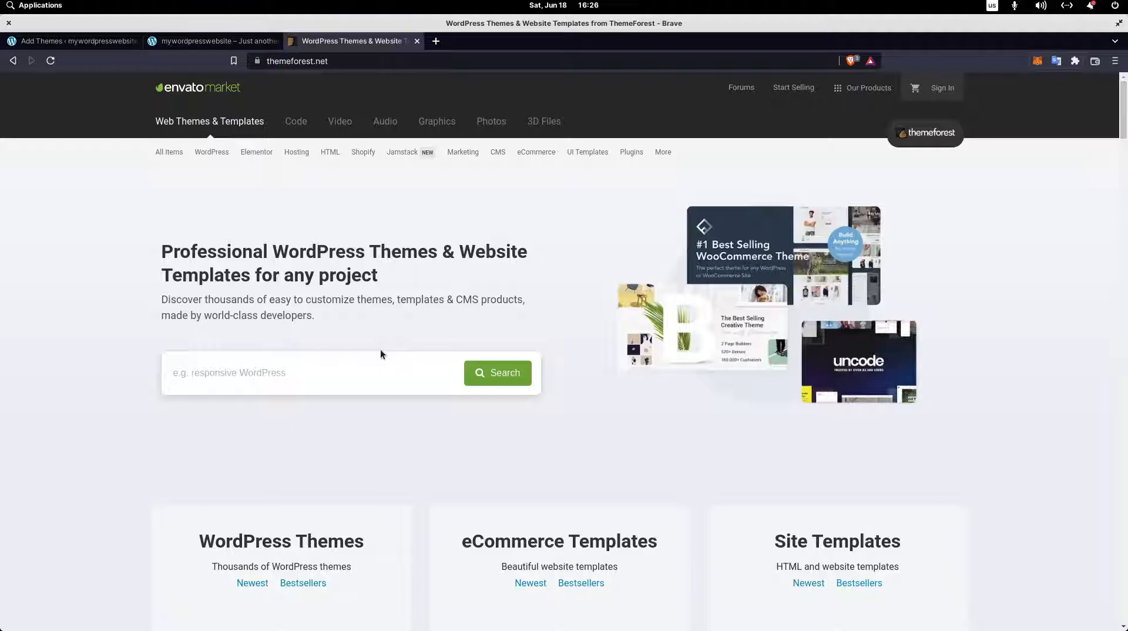
Return to the Add Themes page and search the theme directory for crypto.
key(ctrl+Tab)
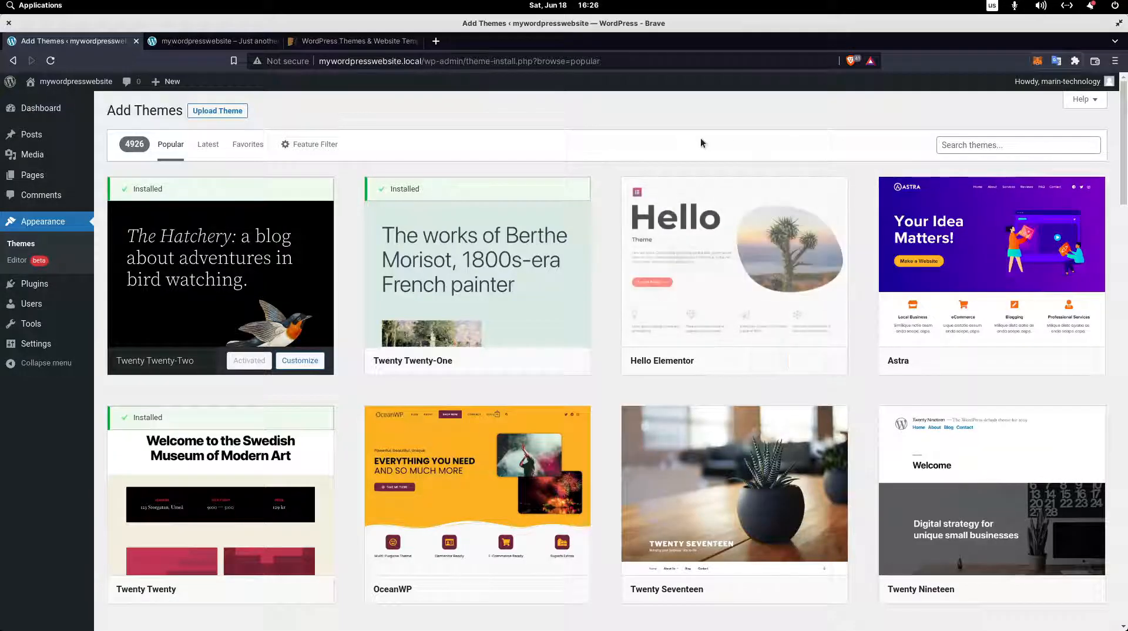
click(993, 154)
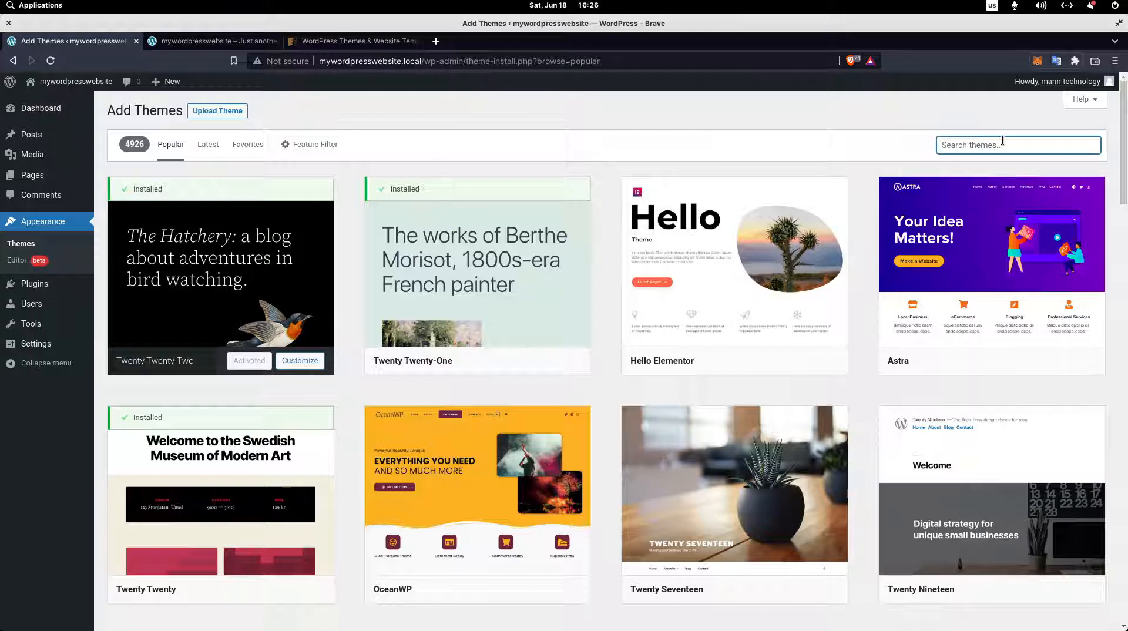
text(crypto)
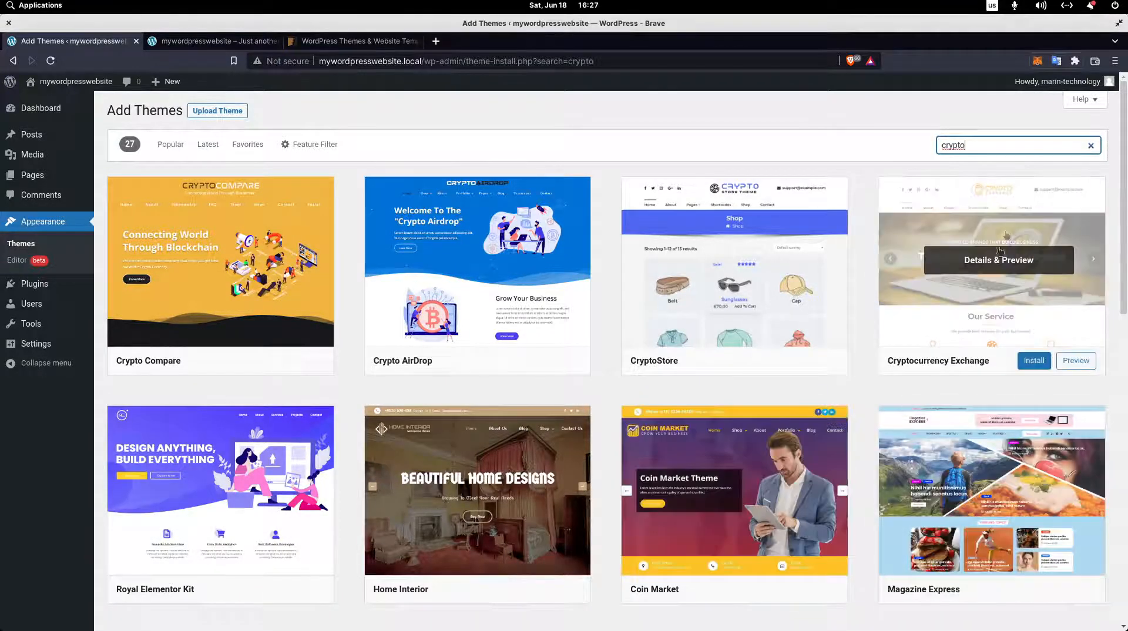
Replace the theme search term with astra.
drag(966, 145, 921, 148)
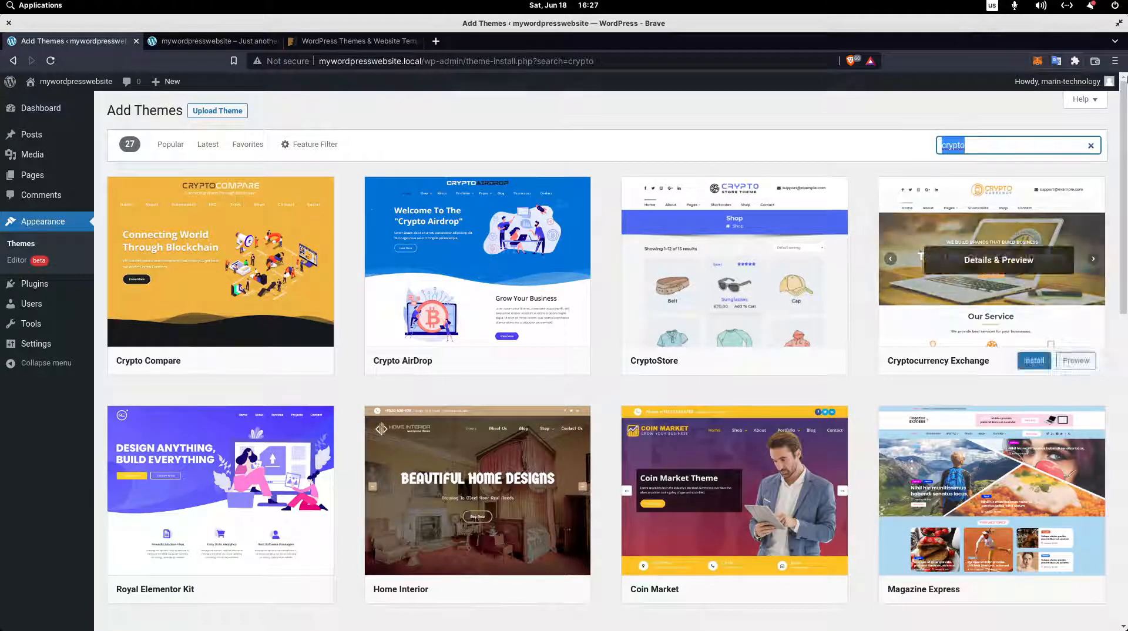
key(BackSpace)
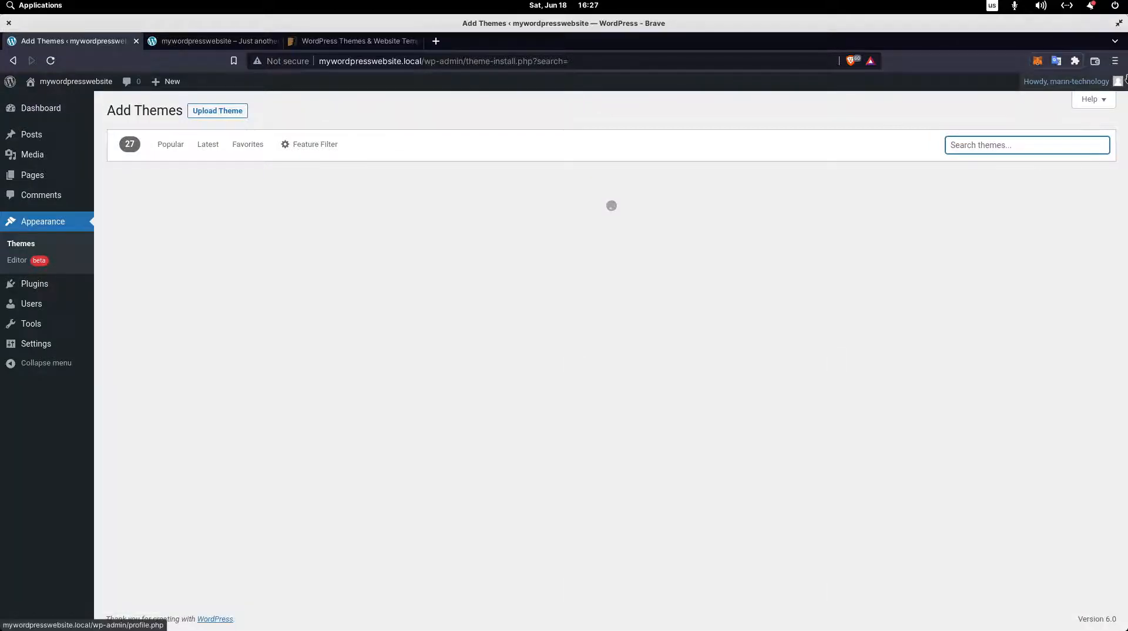
text(astra)
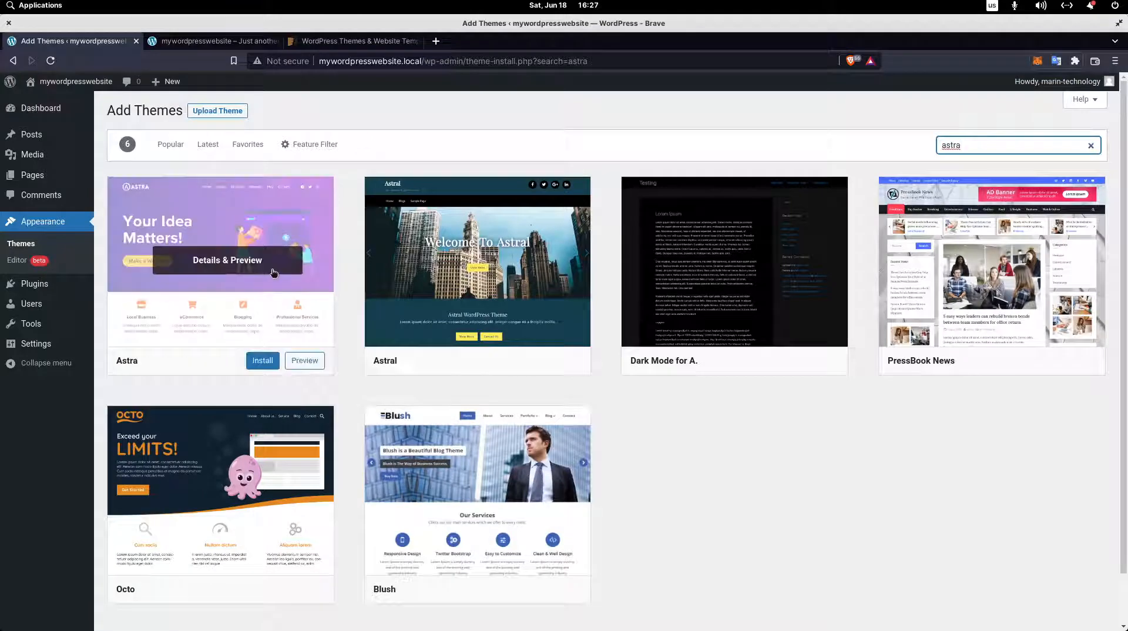
Open the details of the Astra theme, install it and activate it.
click(226, 267)
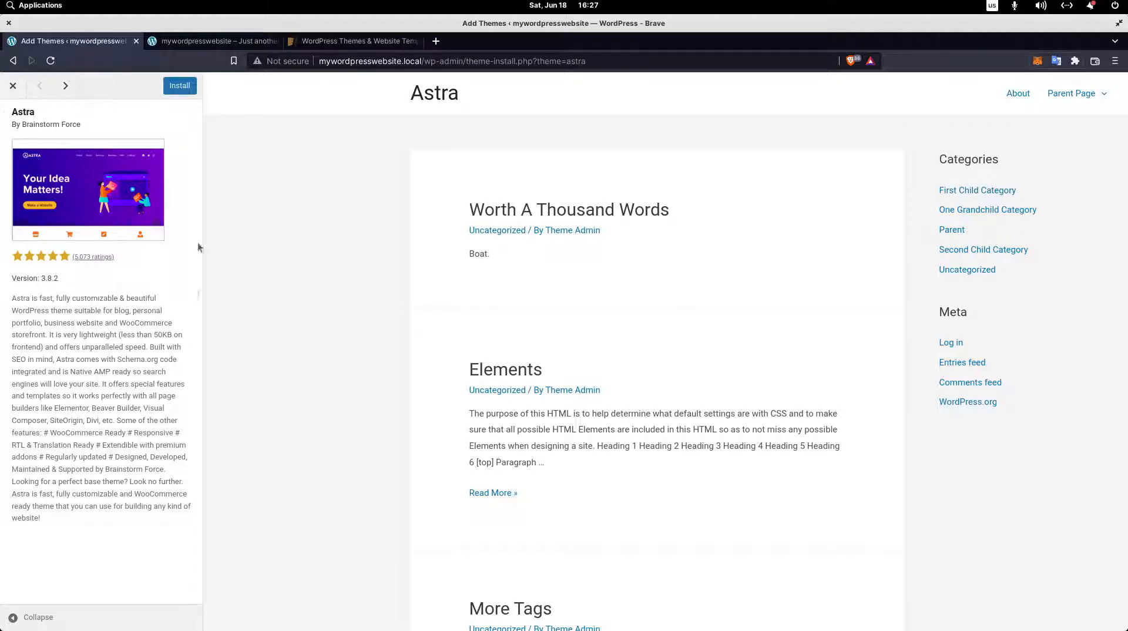
click(179, 87)
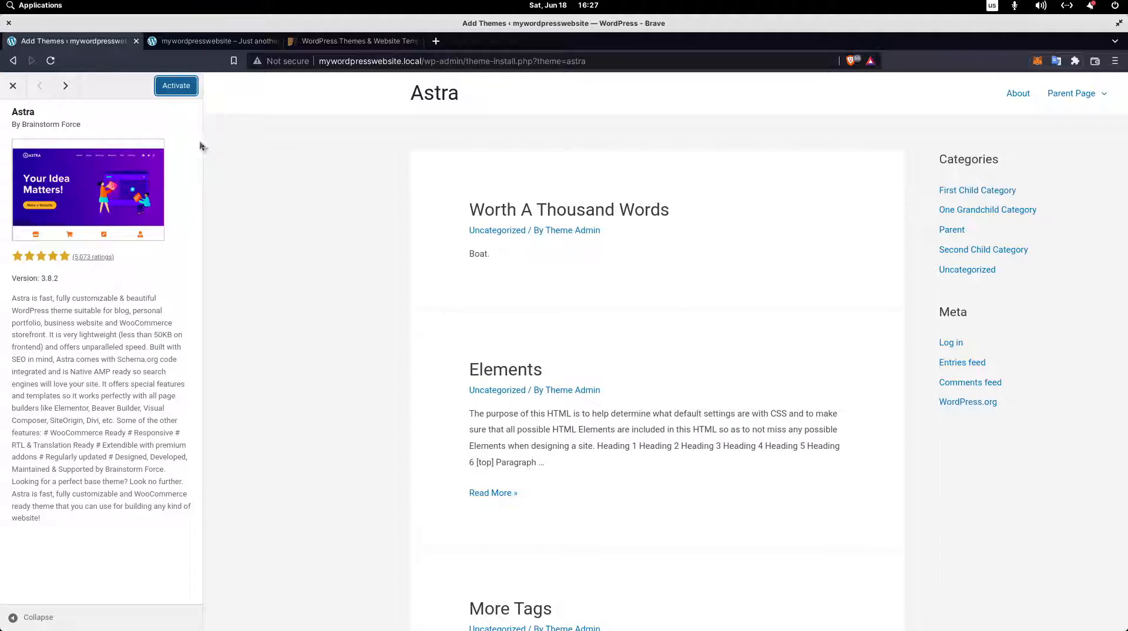
click(173, 90)
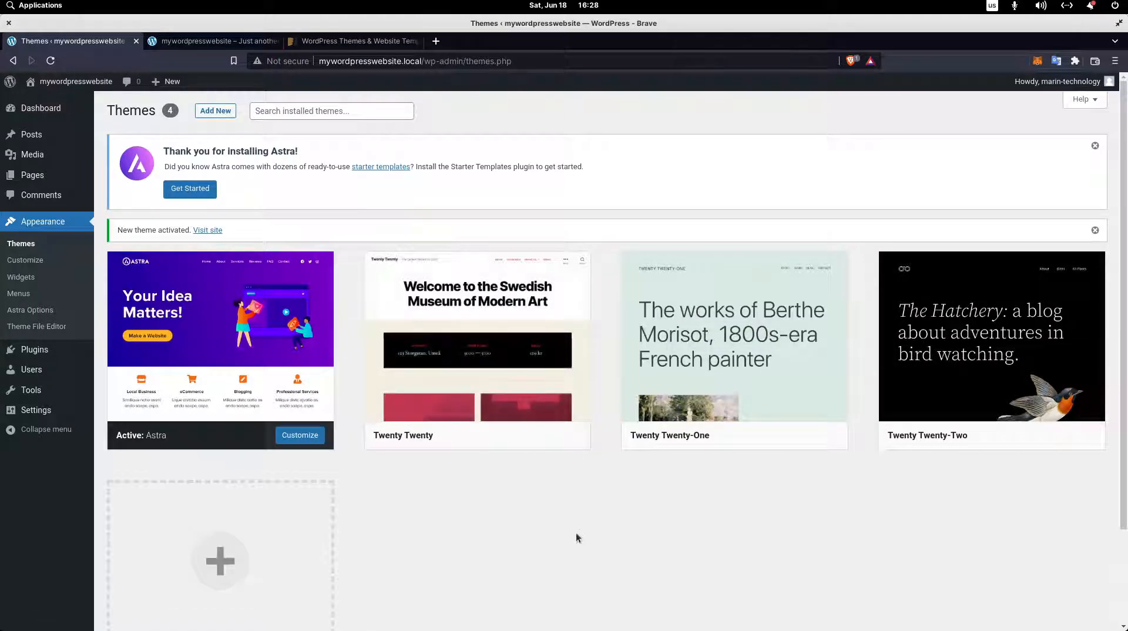
Delete the installed Twenty Twenty theme and confirm the deletion.
click(540, 346)
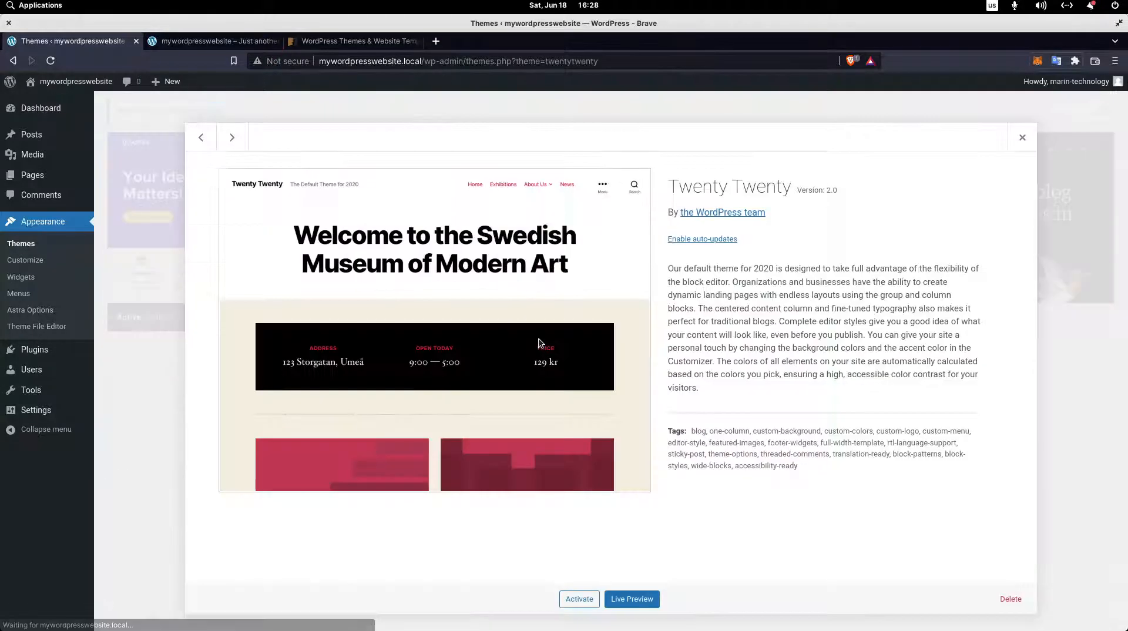
click(1010, 599)
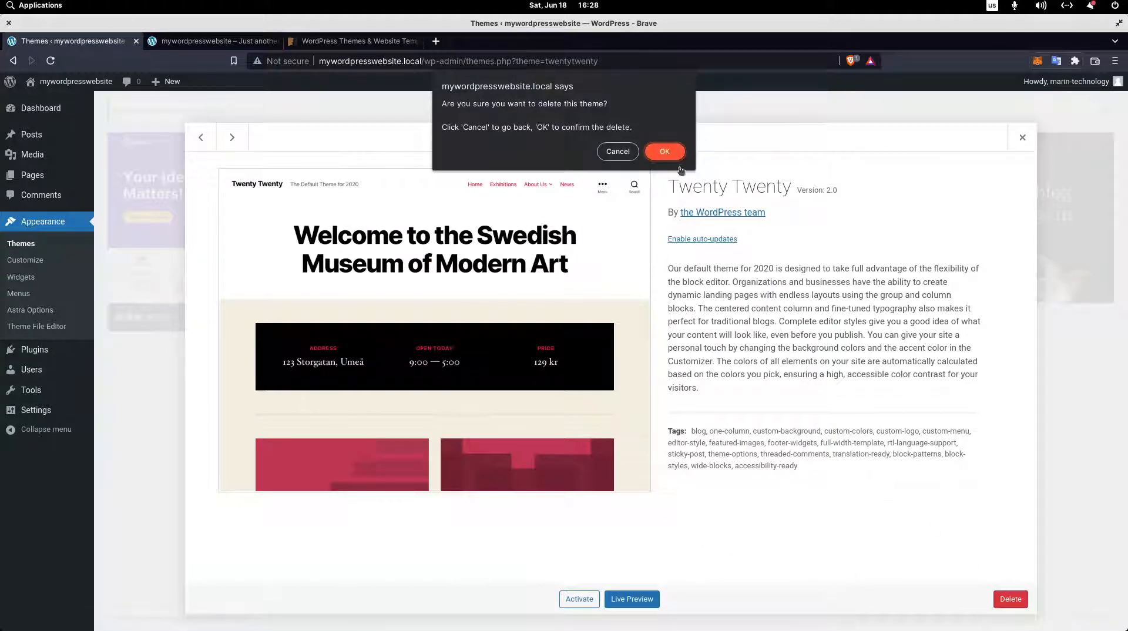
click(665, 152)
Reload the site's front page to check it with the newly activated theme.
click(211, 40)
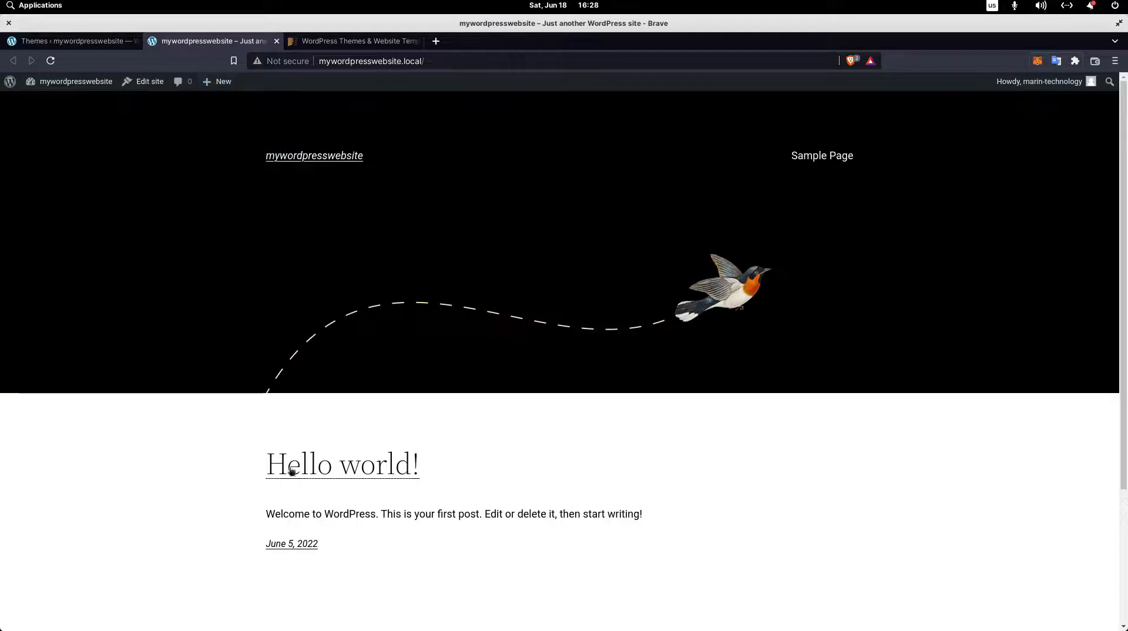
click(50, 61)
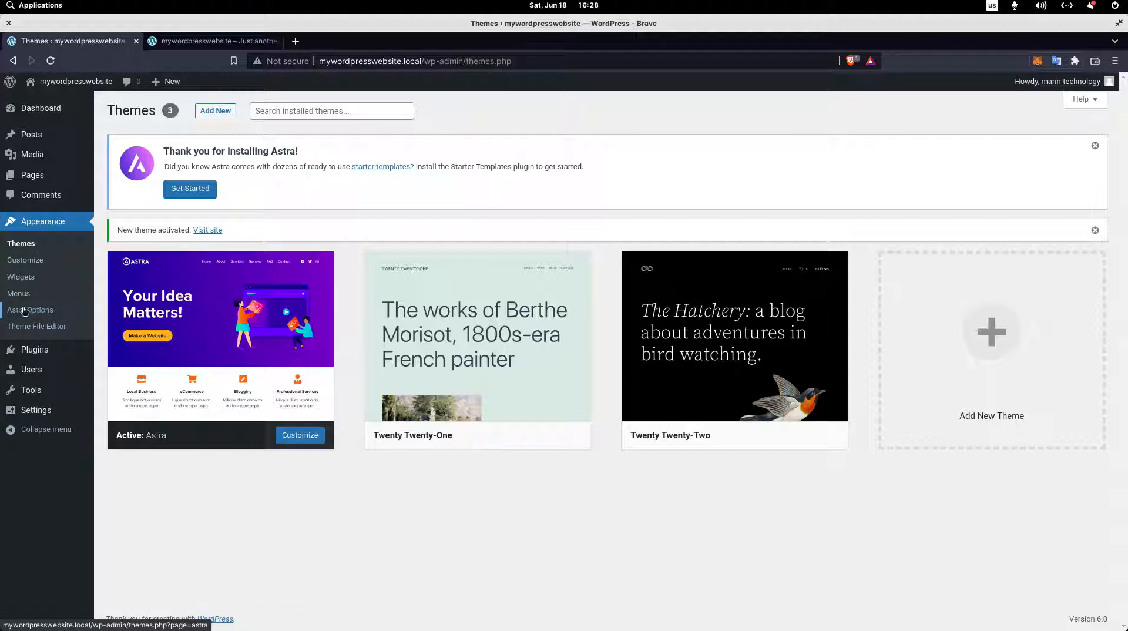
Open Astra Options and look through the customizer links, Astra Pro options and free plugins.
click(57, 317)
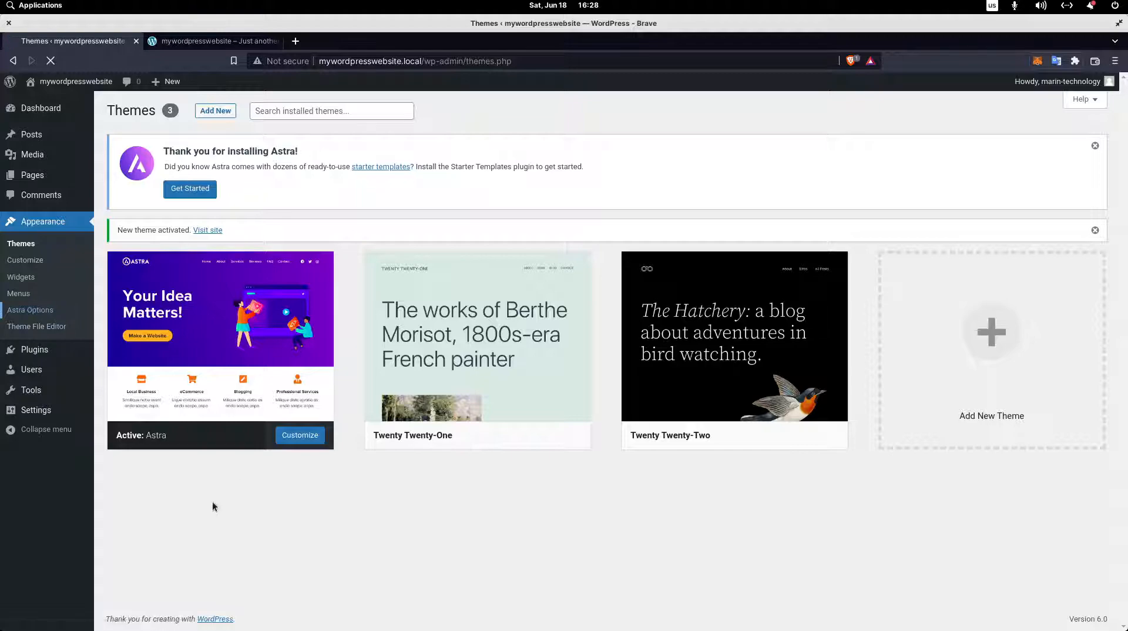
scroll(552, 292, down, 3)
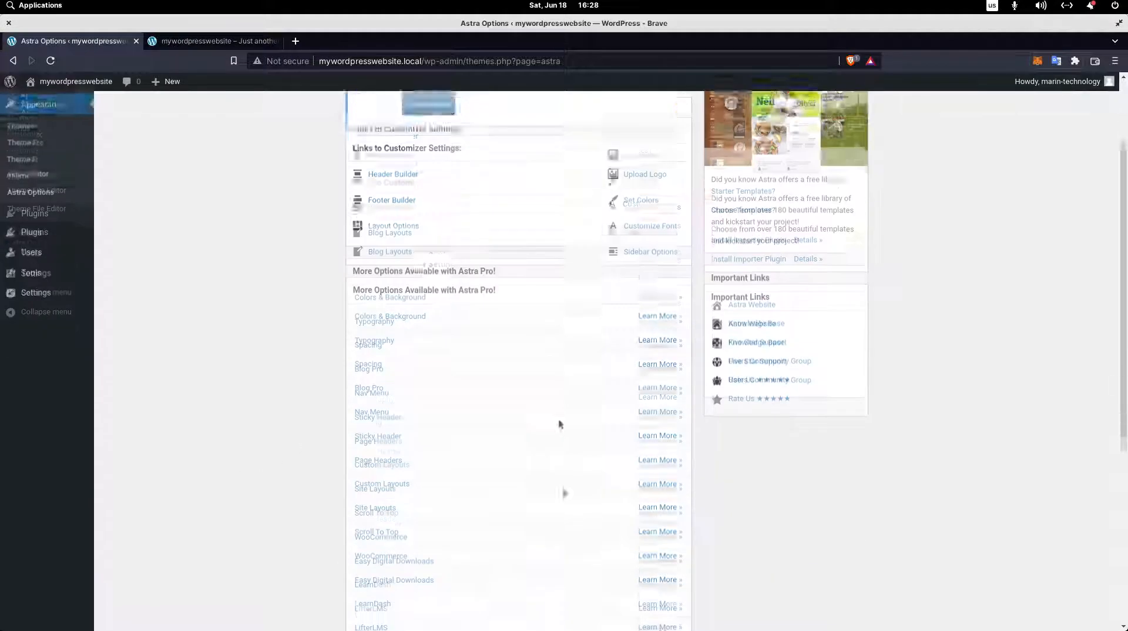
scroll(527, 370, up, 3)
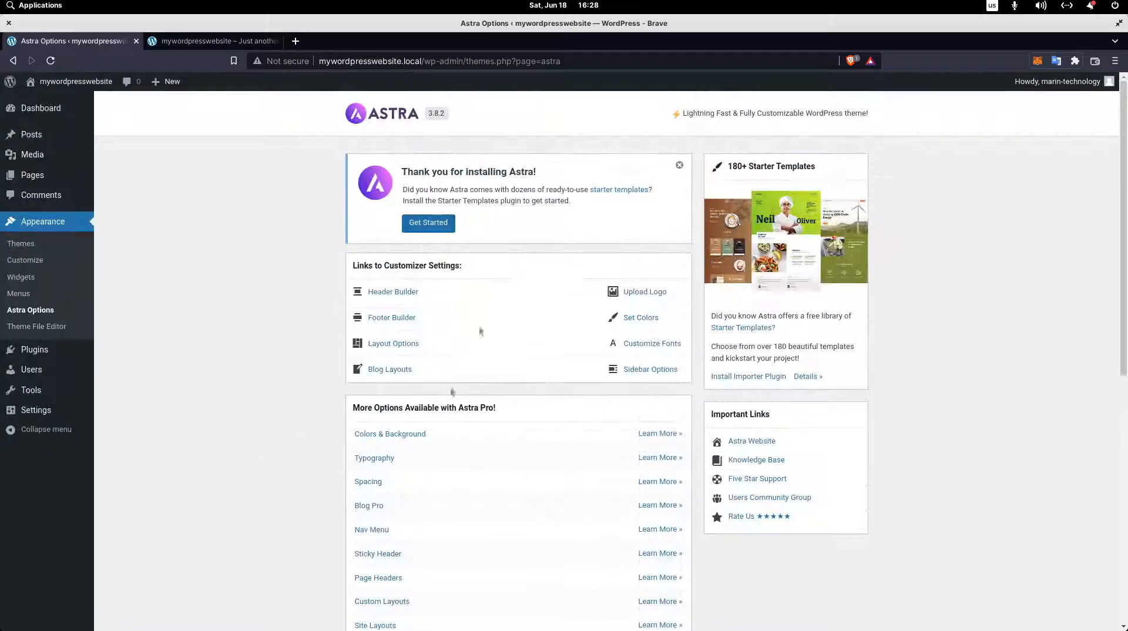
scroll(538, 457, down, 8)
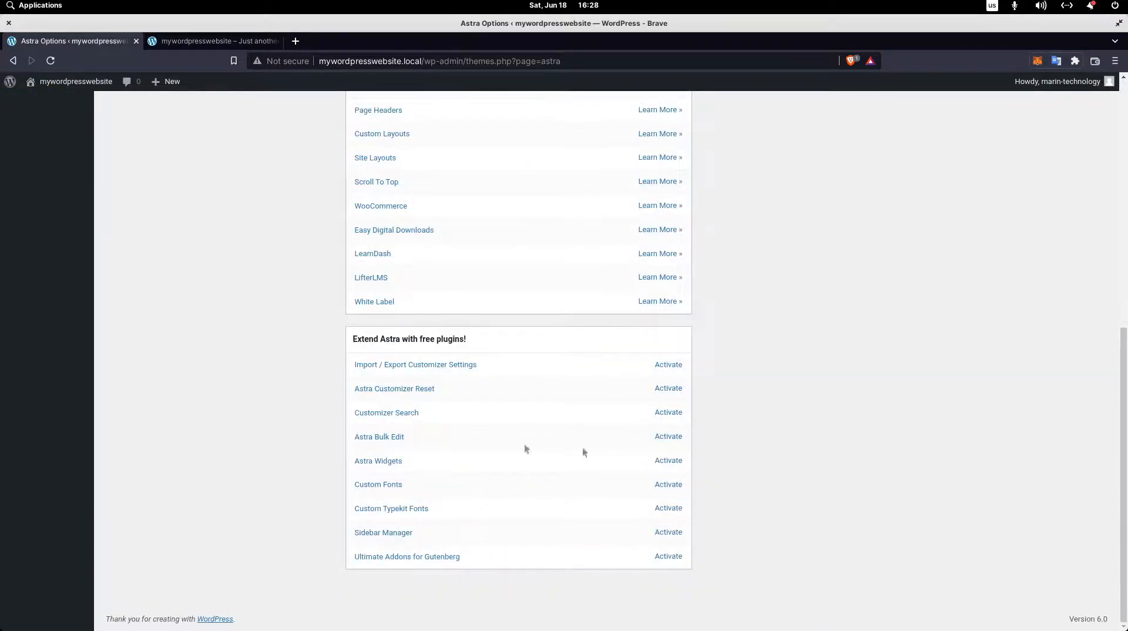
scroll(526, 449, up, 8)
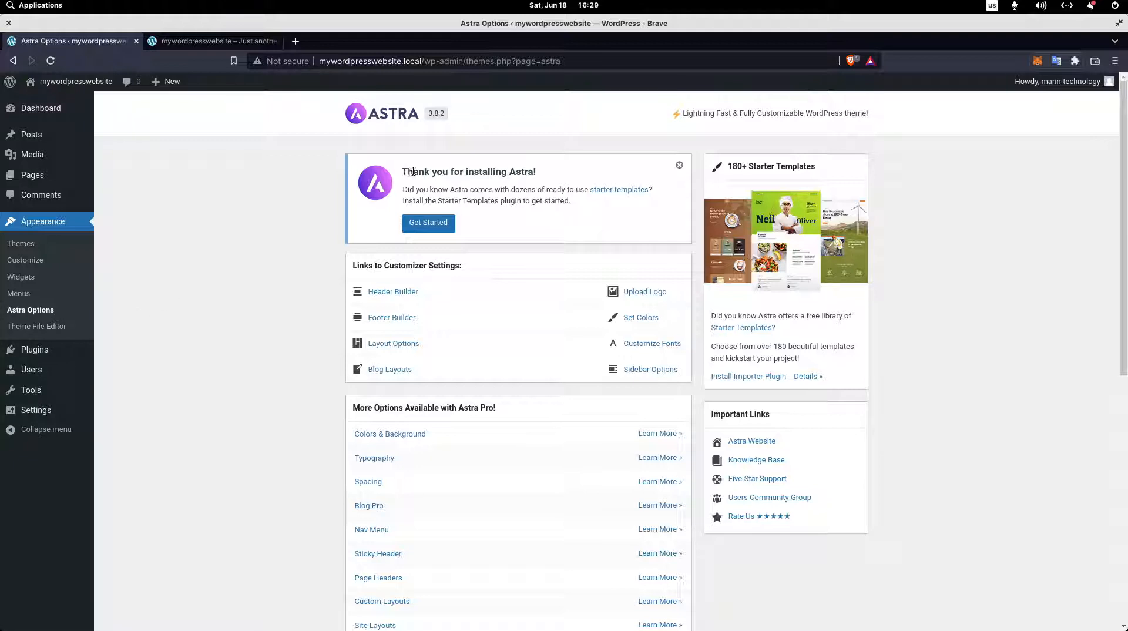
Read the Astra welcome notice and get started with the Starter Templates plugin.
drag(415, 172, 440, 181)
click(435, 199)
drag(405, 167, 543, 183)
drag(404, 190, 660, 191)
drag(428, 202, 573, 204)
click(477, 236)
click(428, 225)
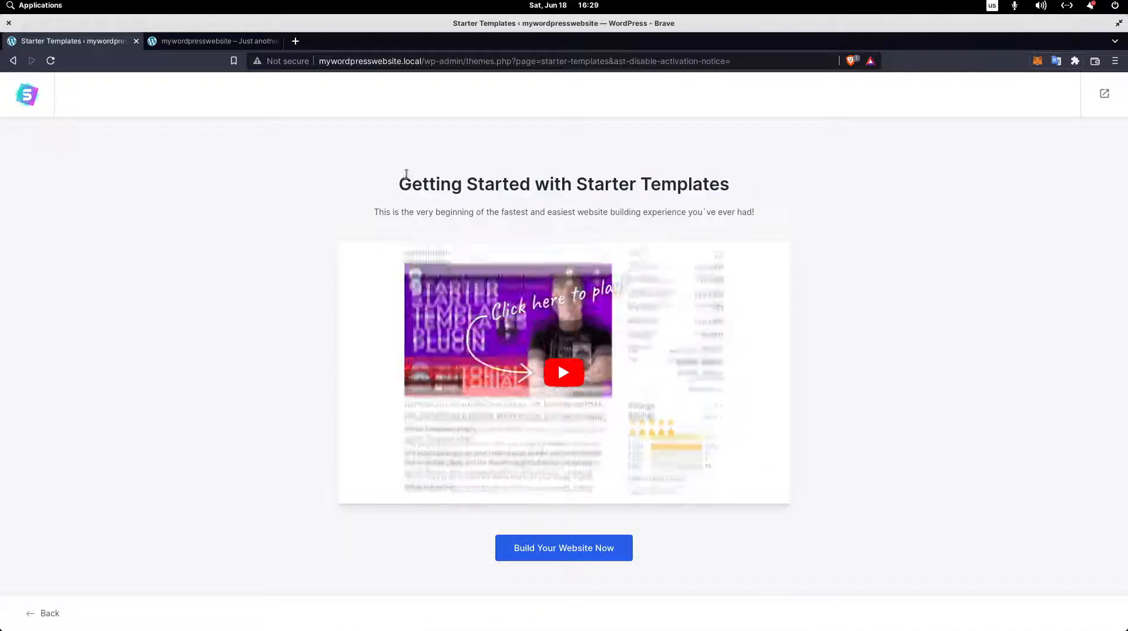
Read the Starter Templates introduction and start building the website.
drag(397, 184, 770, 214)
click(770, 213)
click(536, 550)
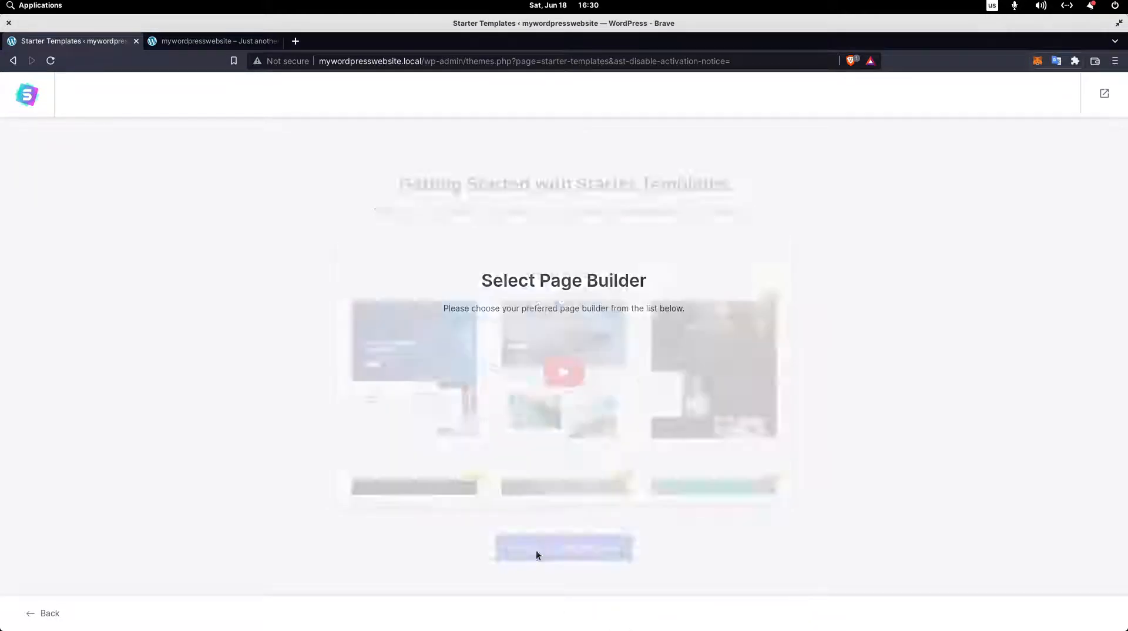
Select Elementor as the page builder for the starter templates.
drag(482, 281, 647, 281)
click(460, 308)
drag(443, 308, 708, 306)
click(709, 306)
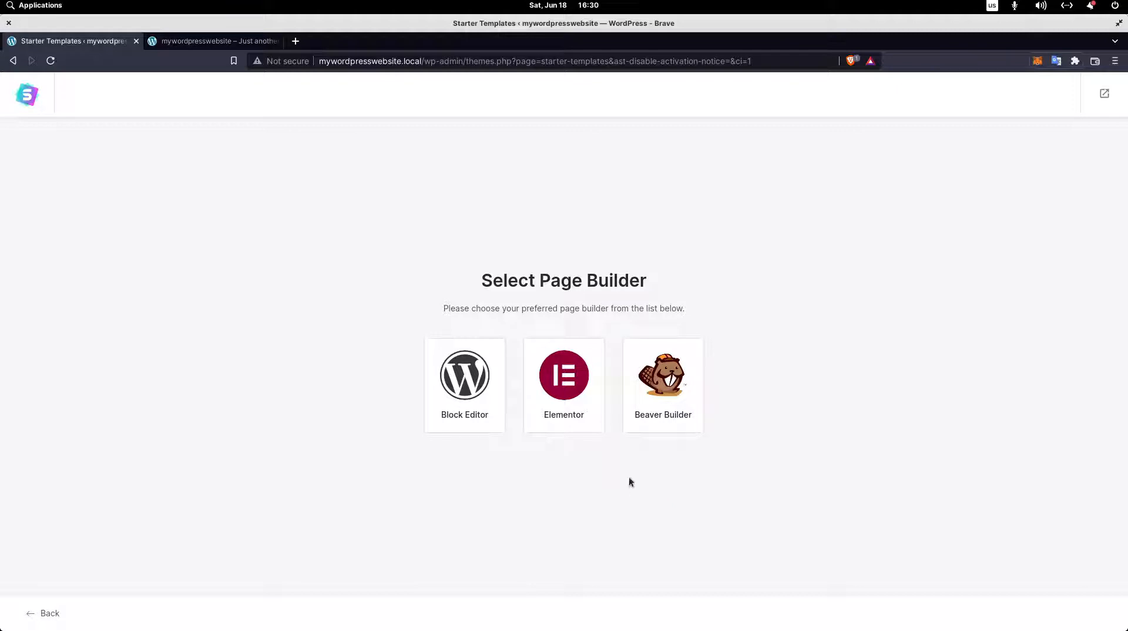
drag(476, 286, 589, 301)
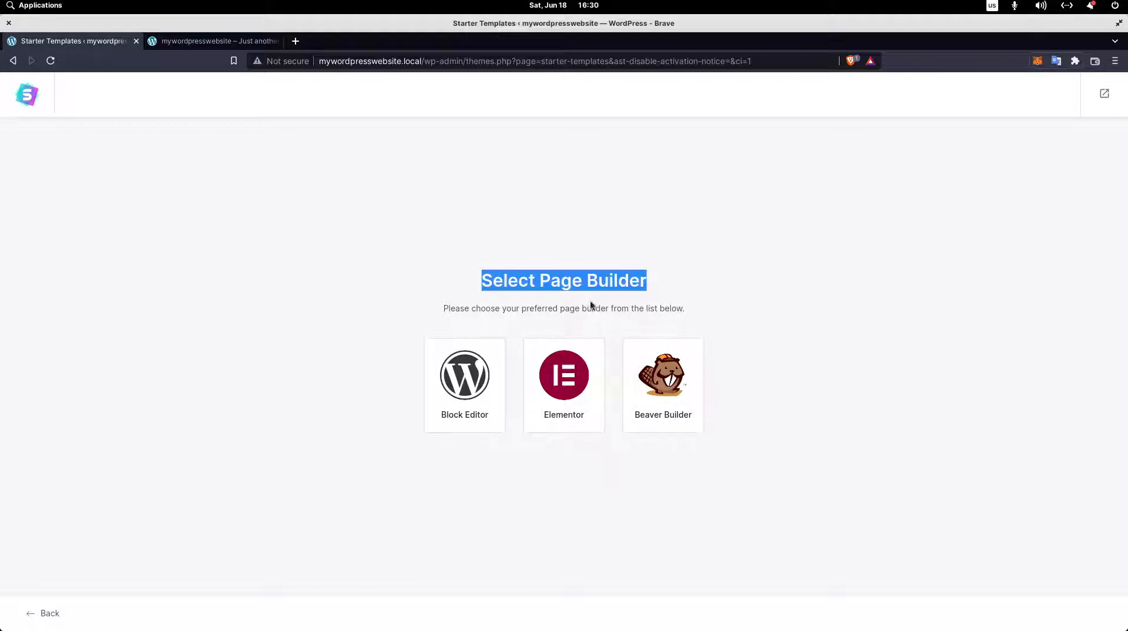
click(652, 478)
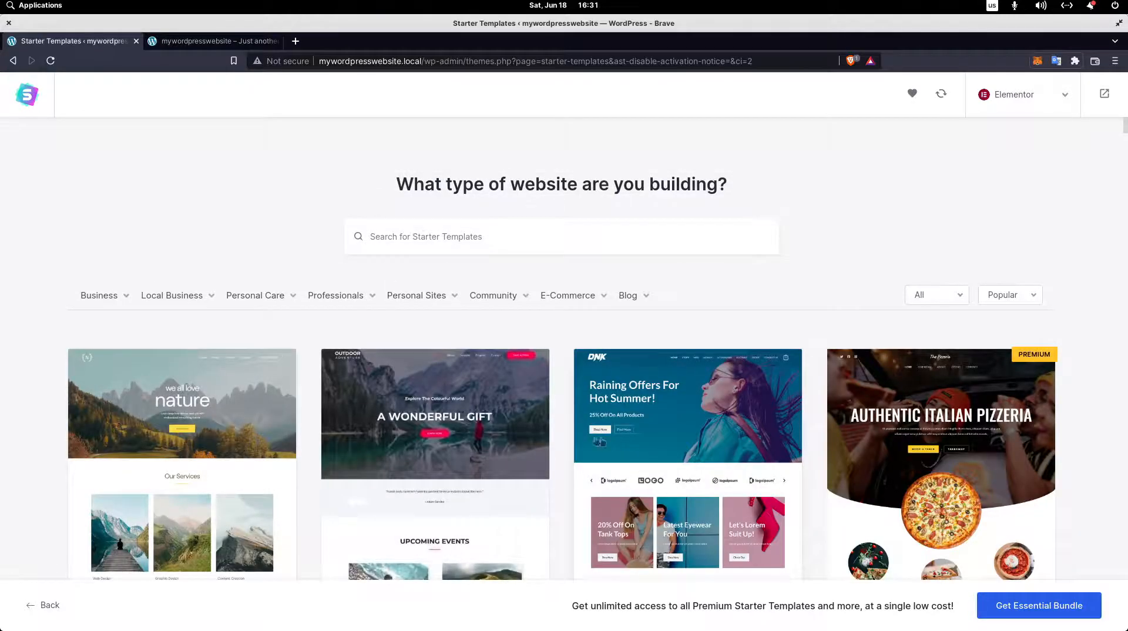
Browse the Elementor starter template gallery and compare the free designs with those marked Premium.
scroll(572, 380, down, 4)
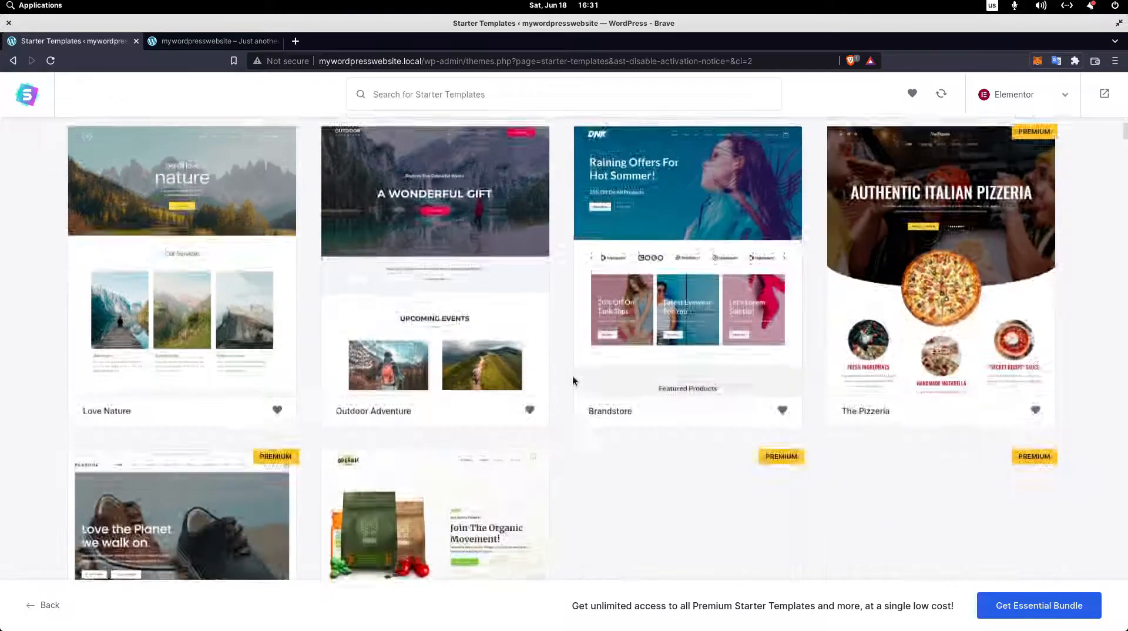
scroll(564, 387, down, 8)
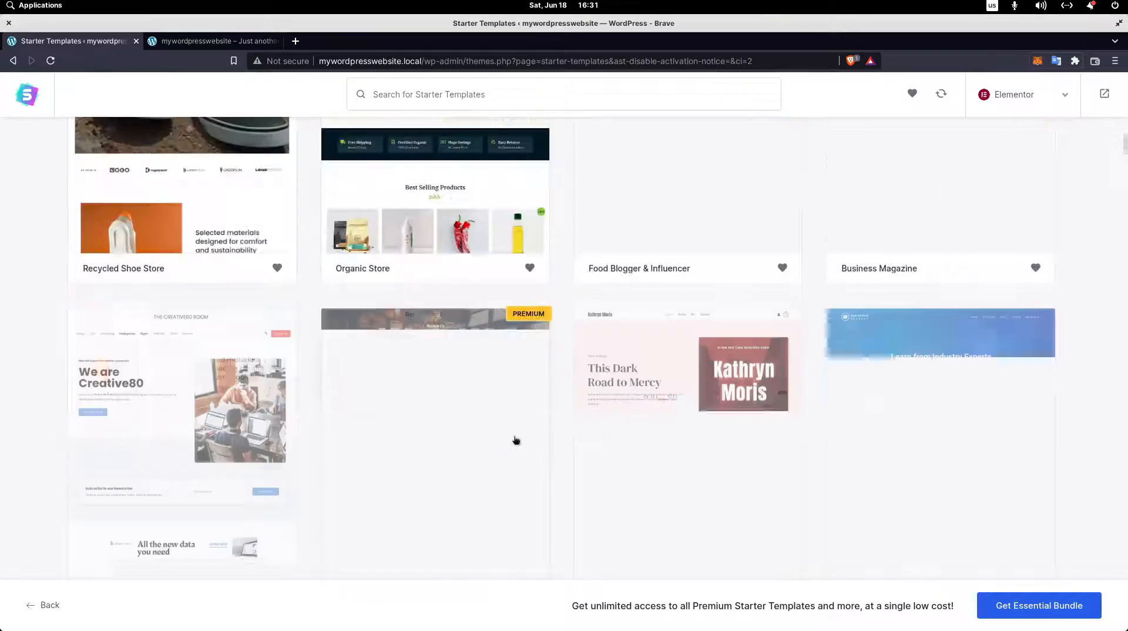
scroll(887, 411, up, 12)
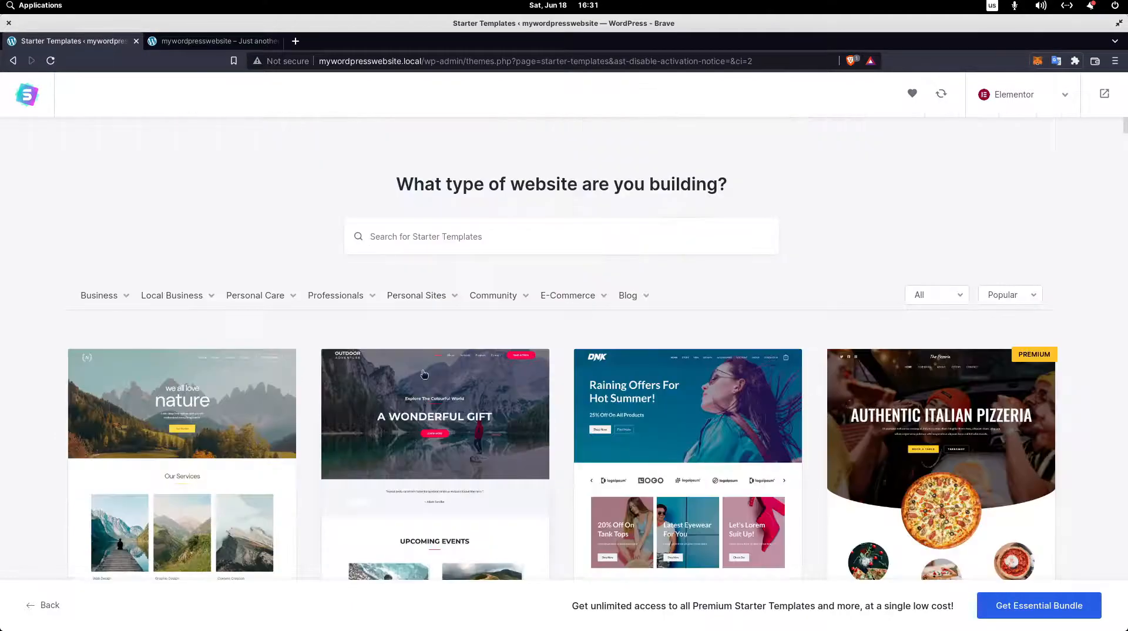
scroll(287, 339, down, 4)
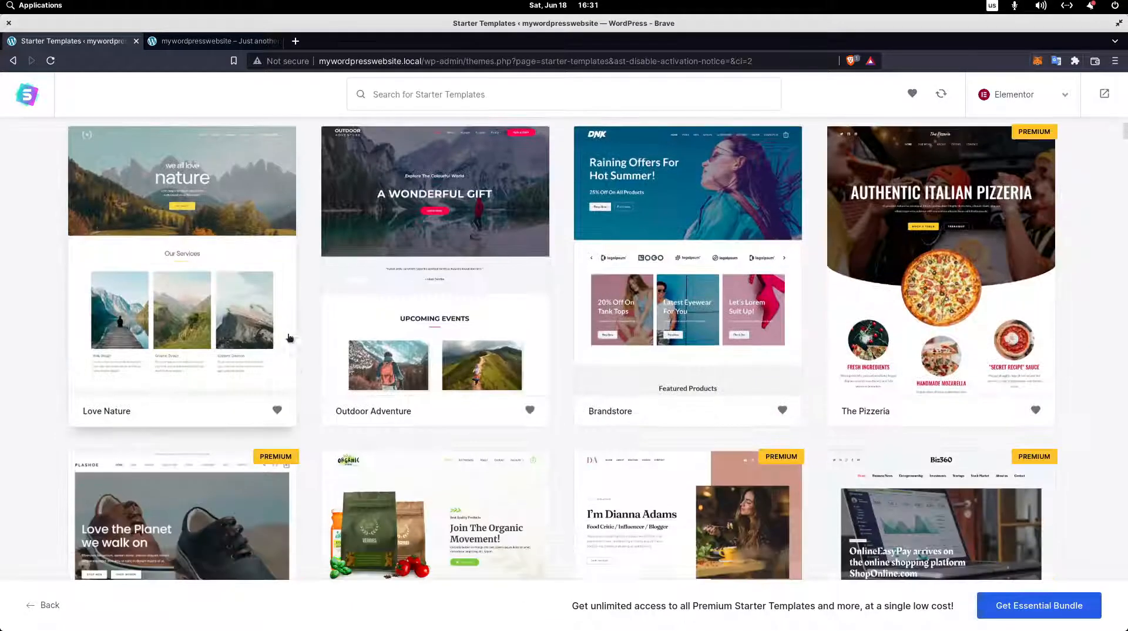
scroll(308, 357, down, 4)
scroll(304, 361, down, 10)
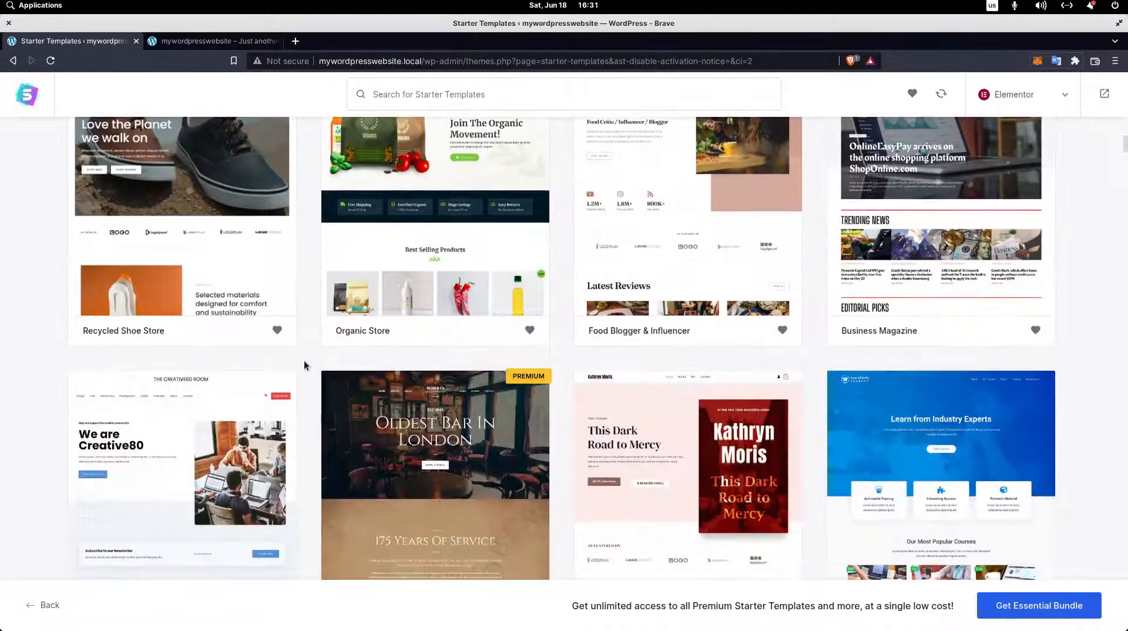
scroll(305, 361, up, 12)
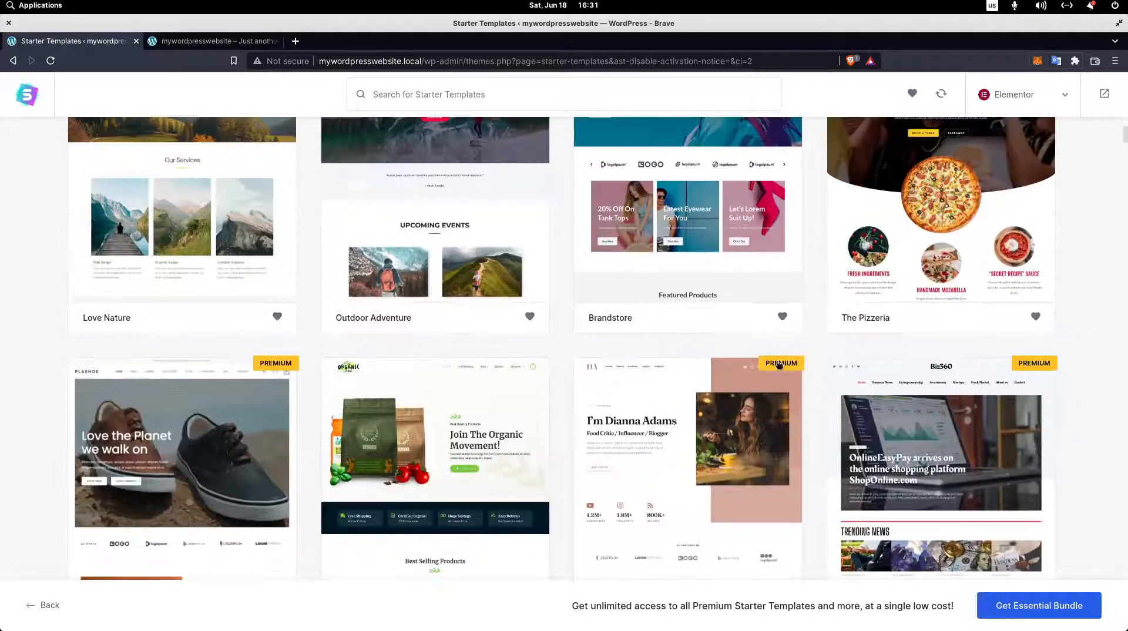
scroll(778, 364, up, 2)
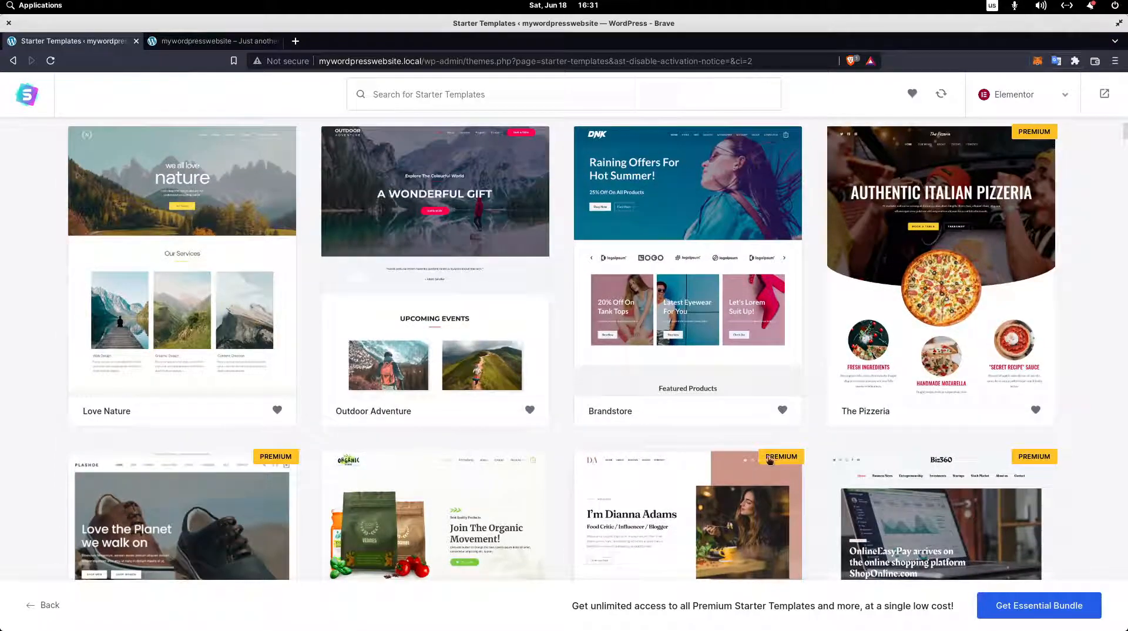
scroll(771, 443, up, 4)
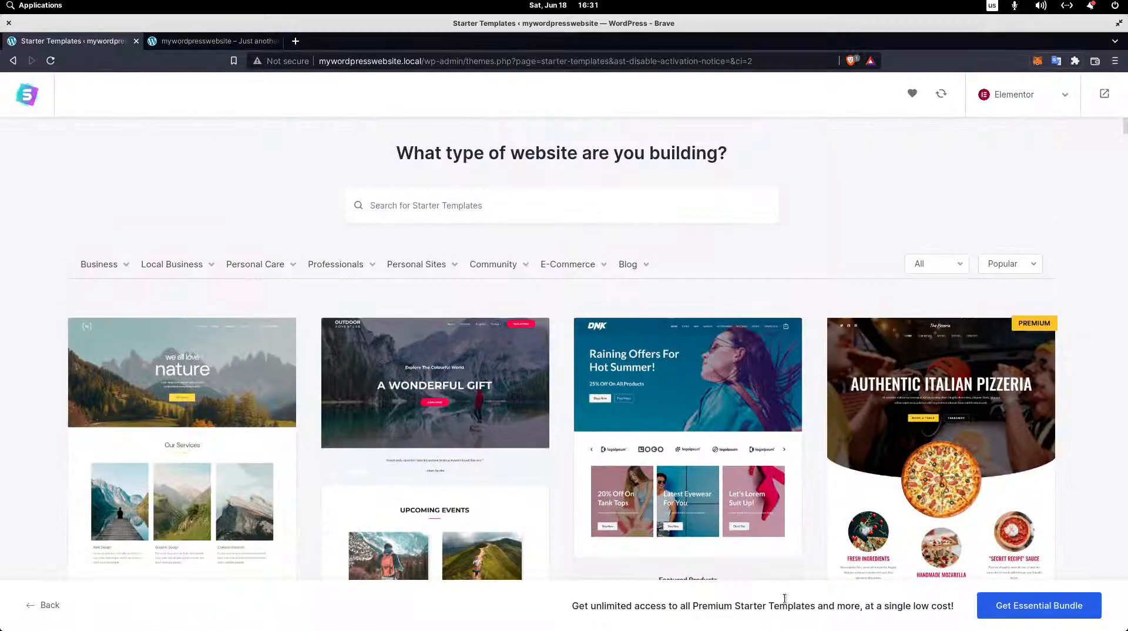
scroll(815, 494, down, 4)
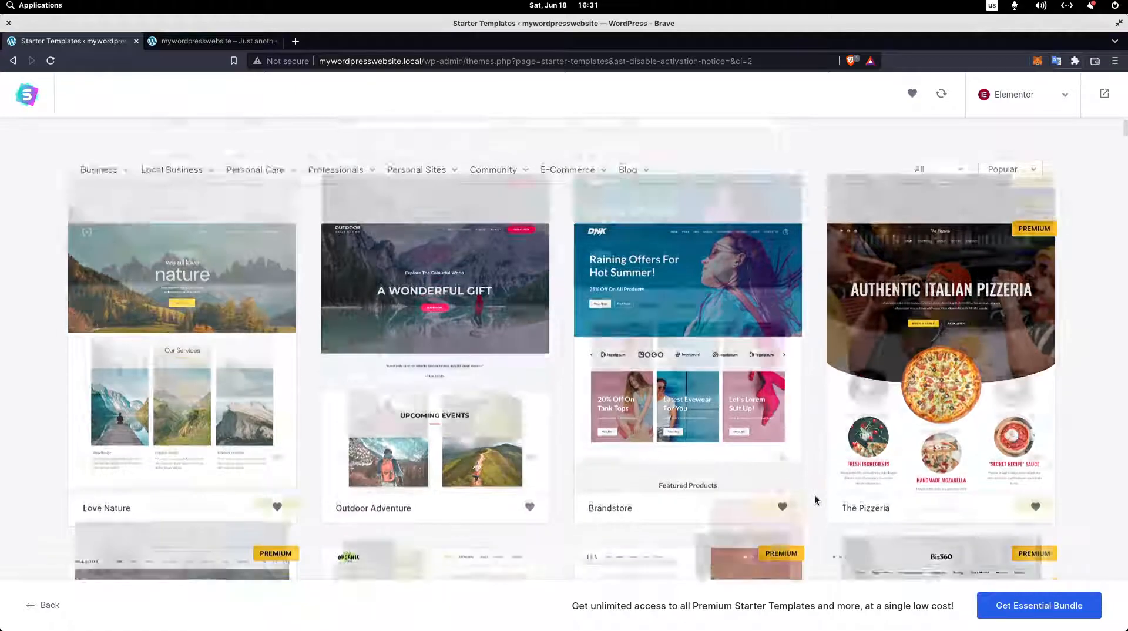
scroll(784, 525, up, 3)
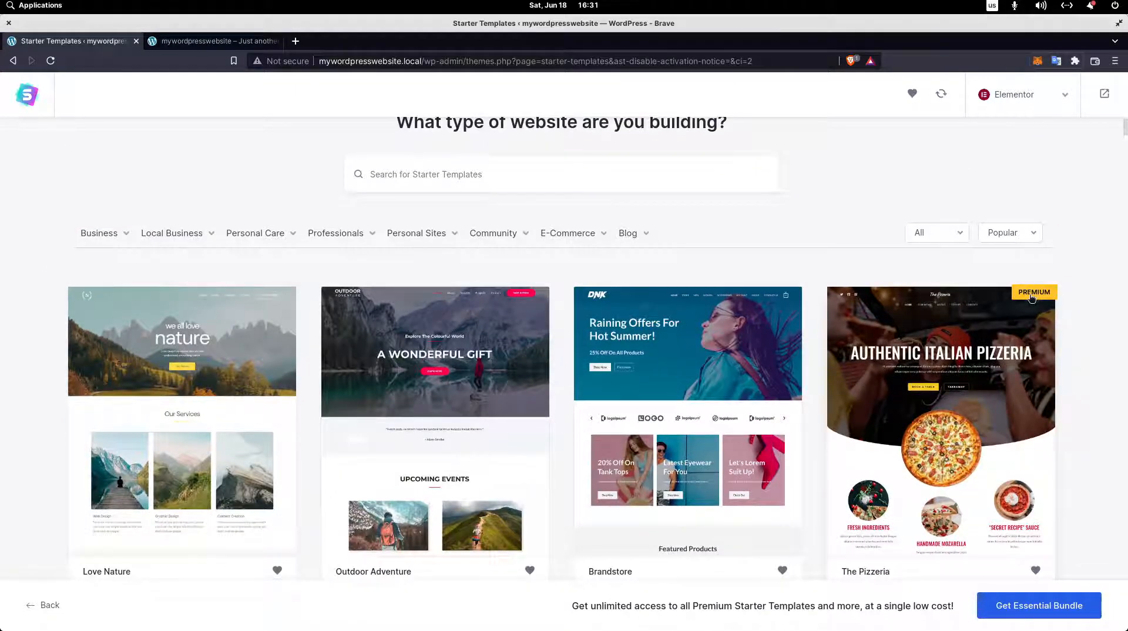
Look through the website type categories for templates, including Community, E-Commerce, Personal Sites, Personal Care and Local Business.
scroll(587, 294, up, 1)
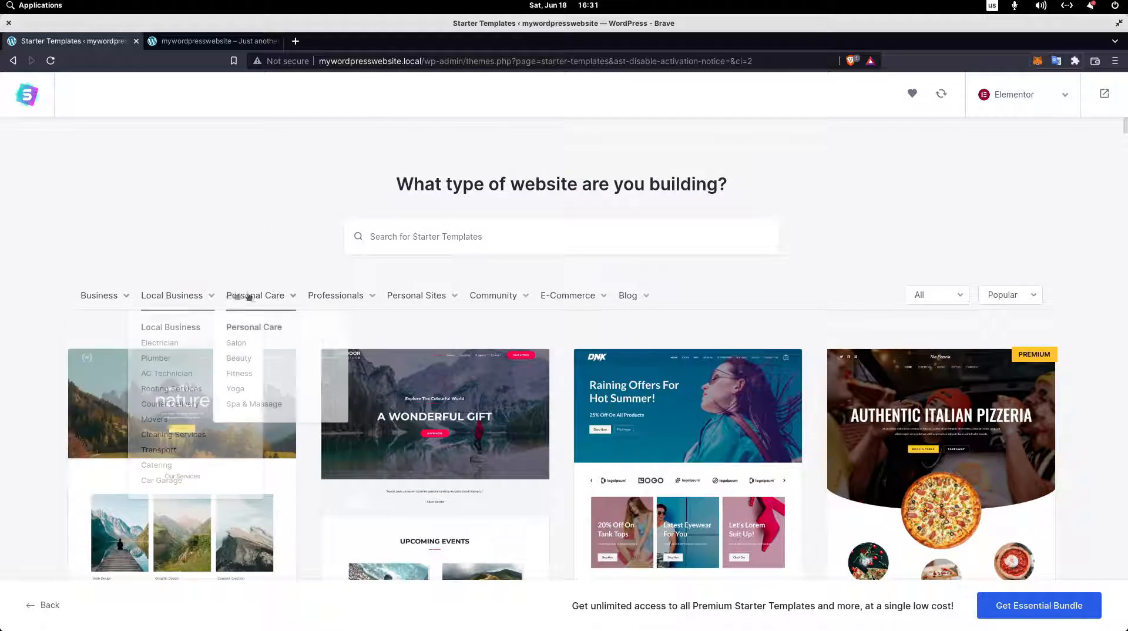
mouse_move(476, 302)
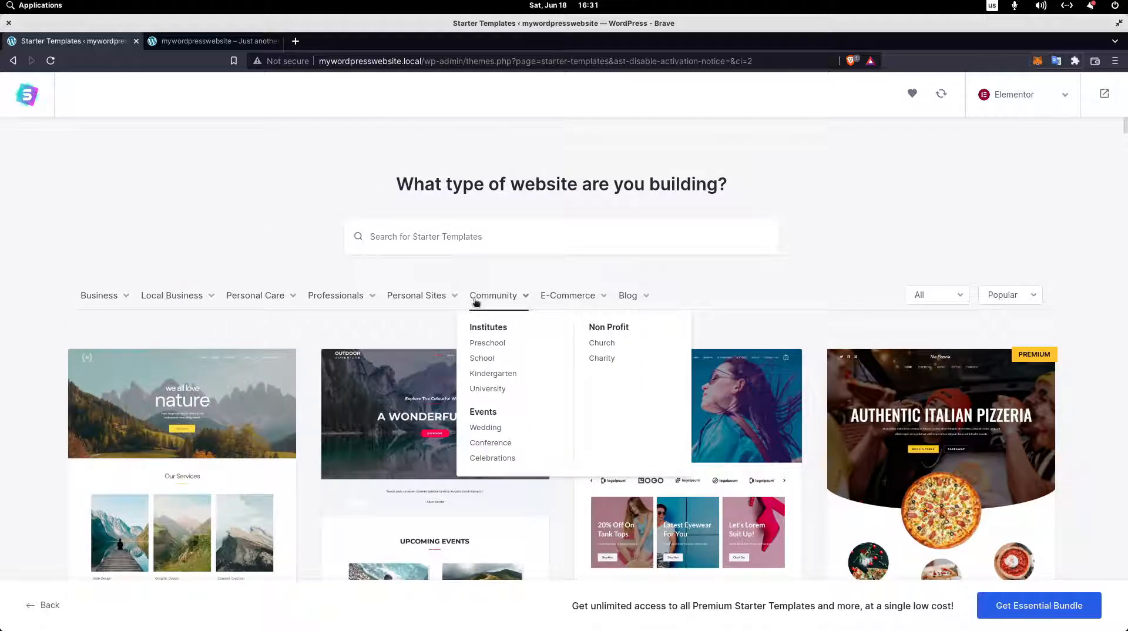
mouse_move(578, 303)
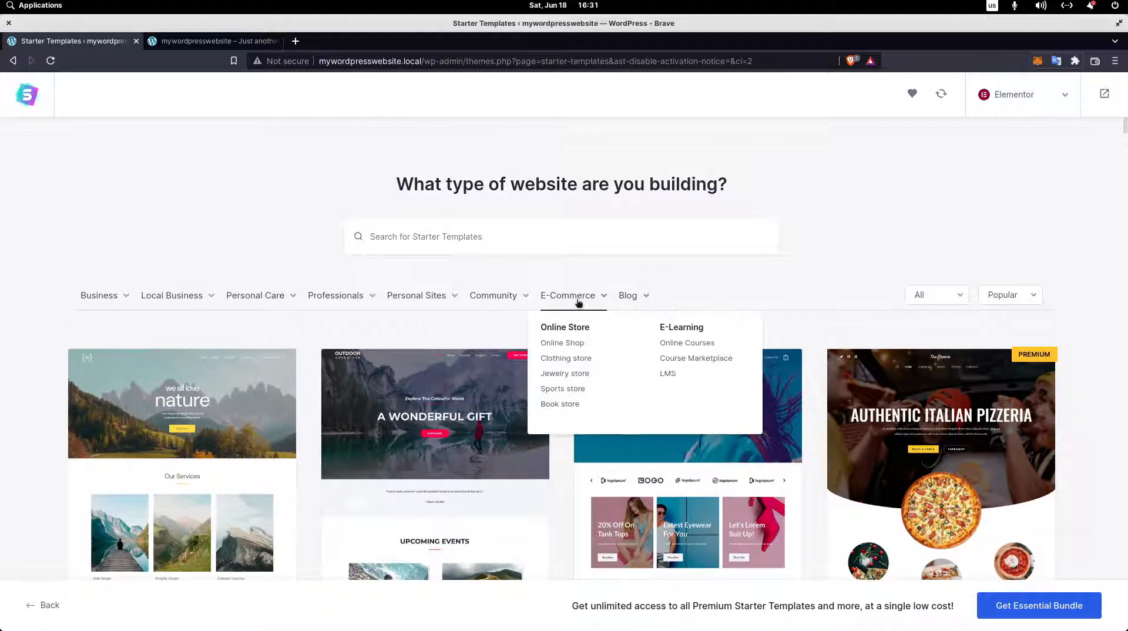
mouse_move(400, 294)
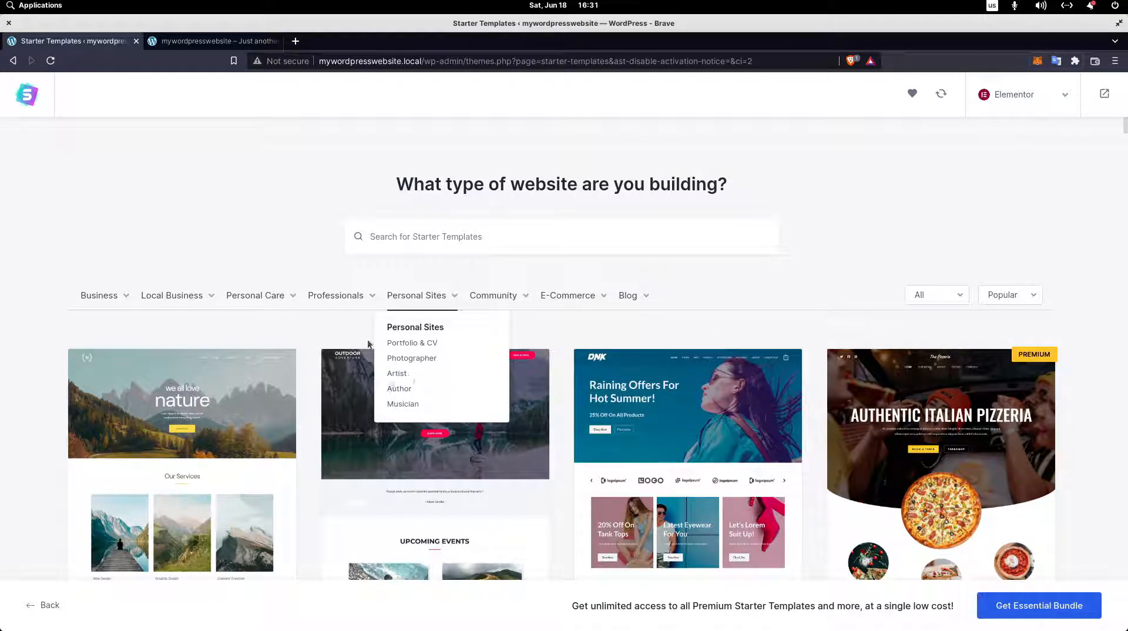
mouse_move(282, 304)
mouse_move(165, 299)
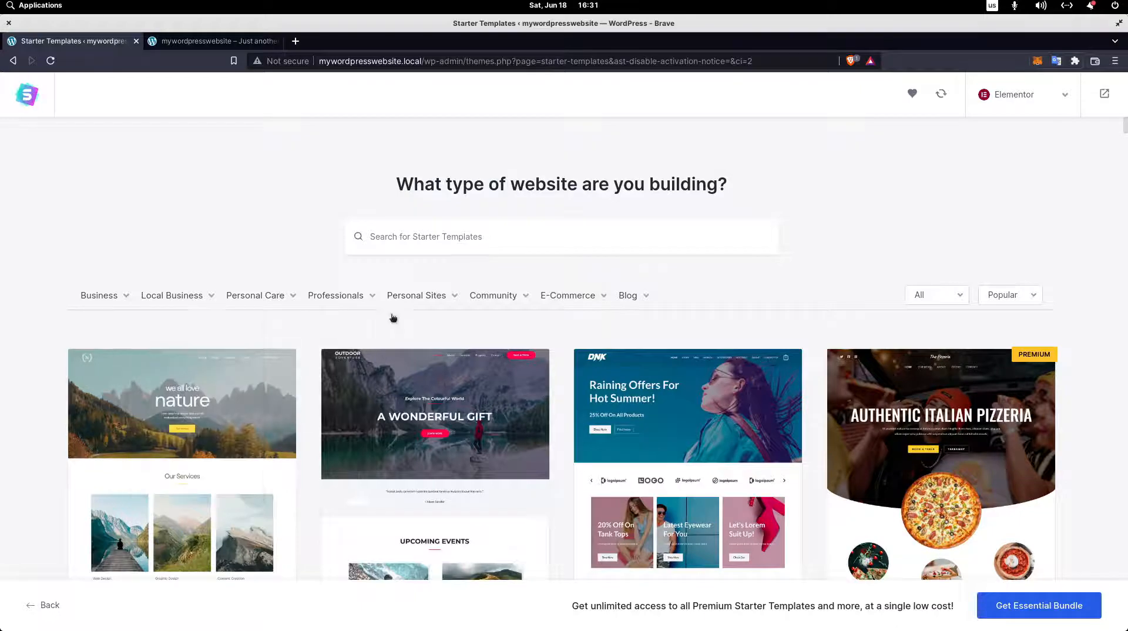
Select the Outdoor Adventure template, look over its full page preview and continue without uploading a logo.
scroll(497, 521, down, 2)
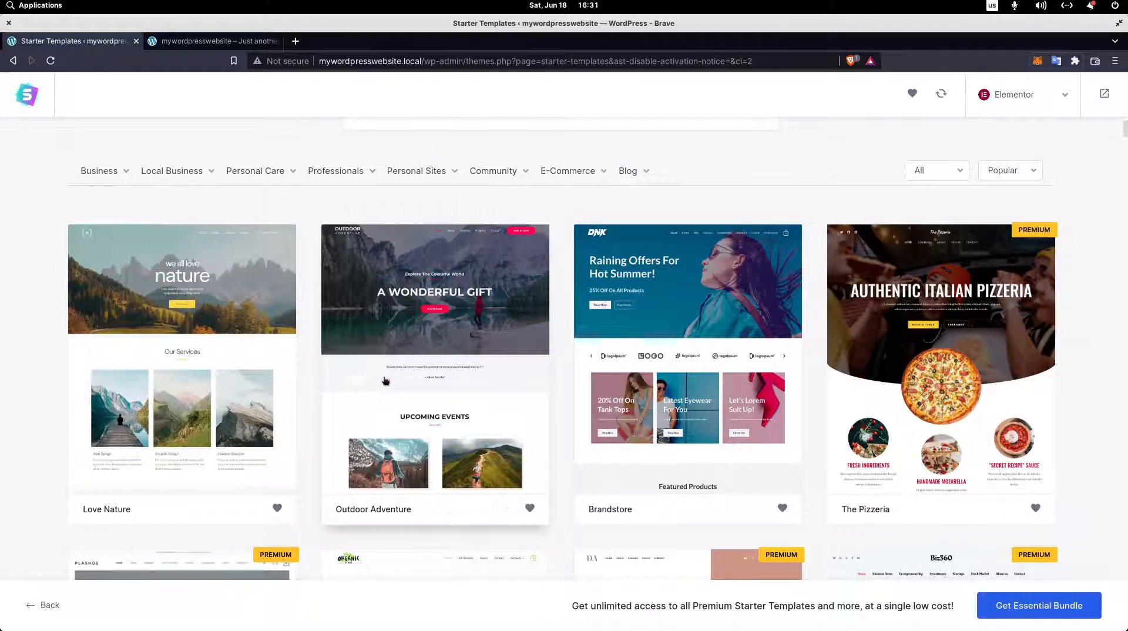
click(420, 494)
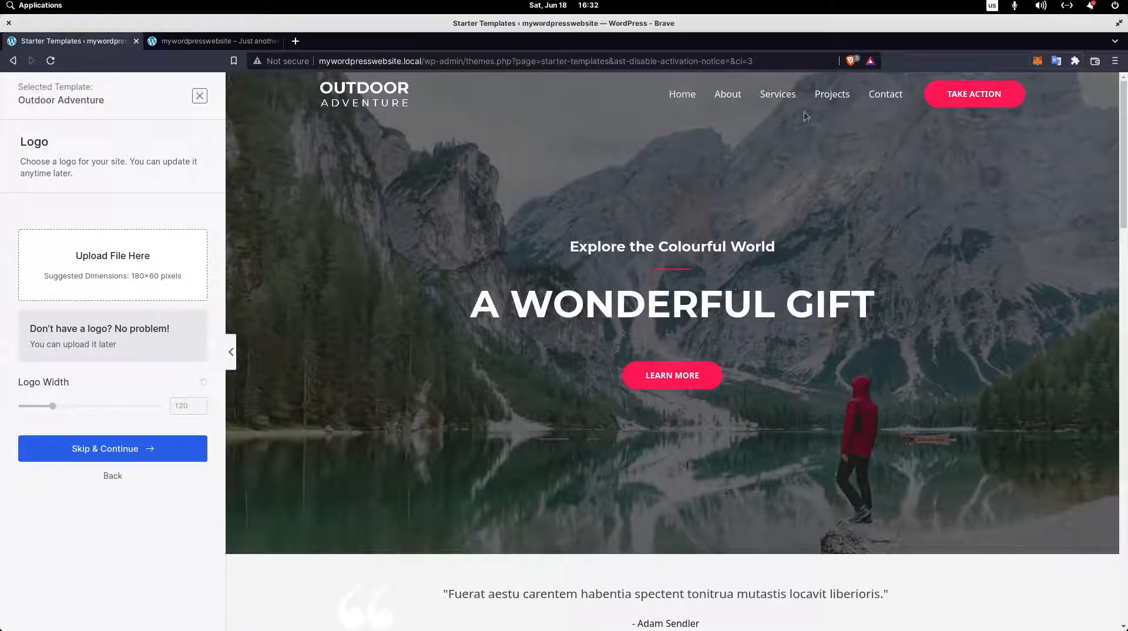
scroll(763, 393, down, 15)
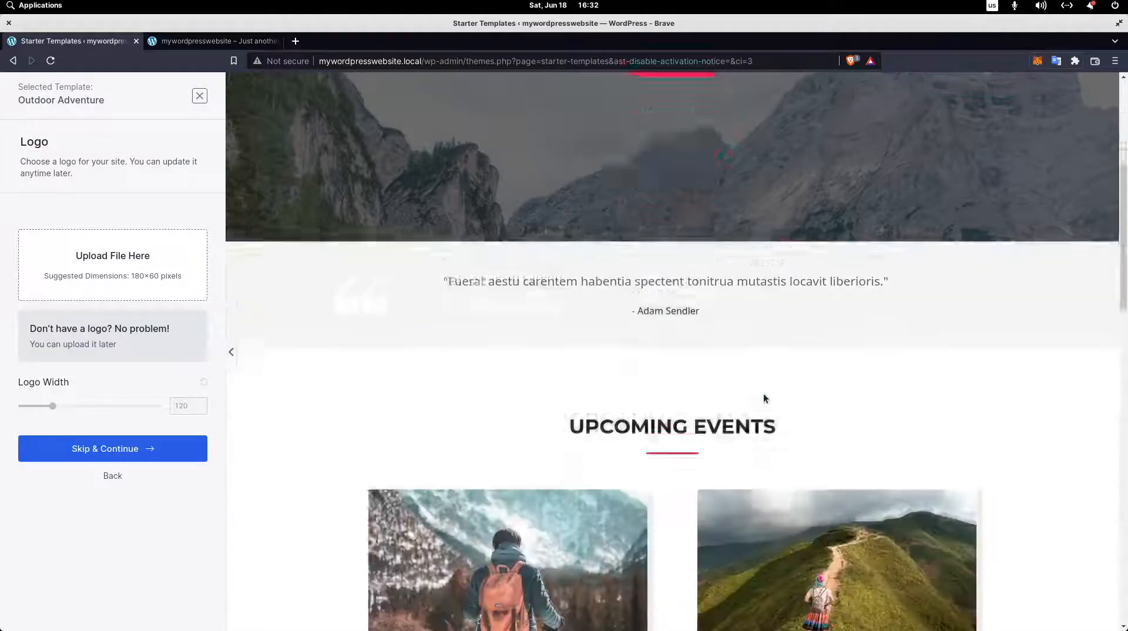
scroll(759, 408, down, 10)
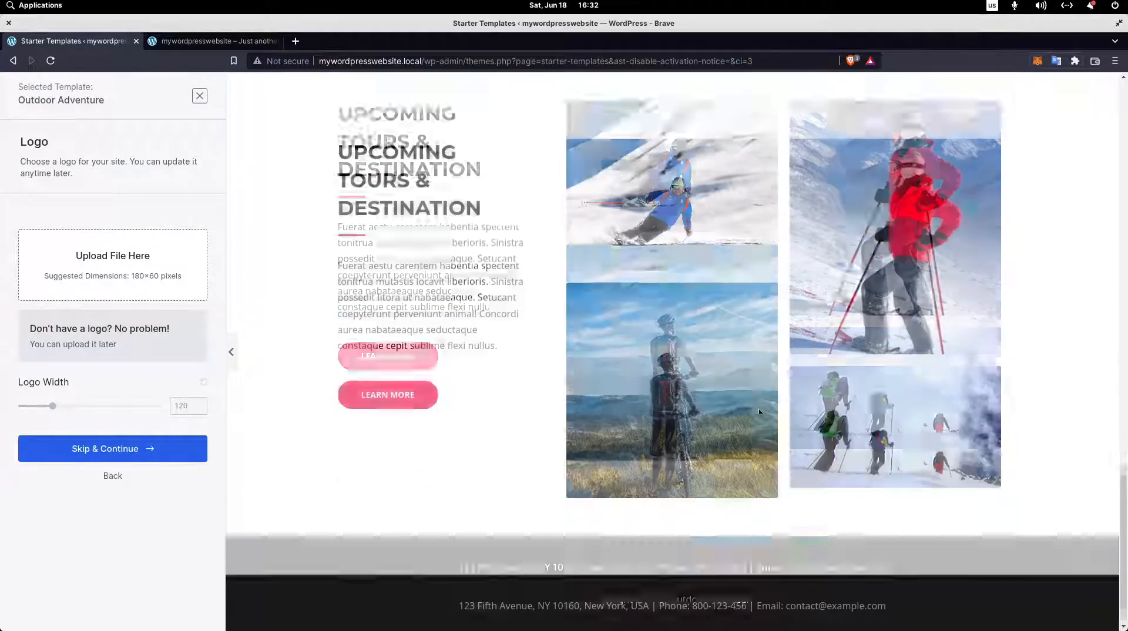
drag(1126, 541, 1123, 141)
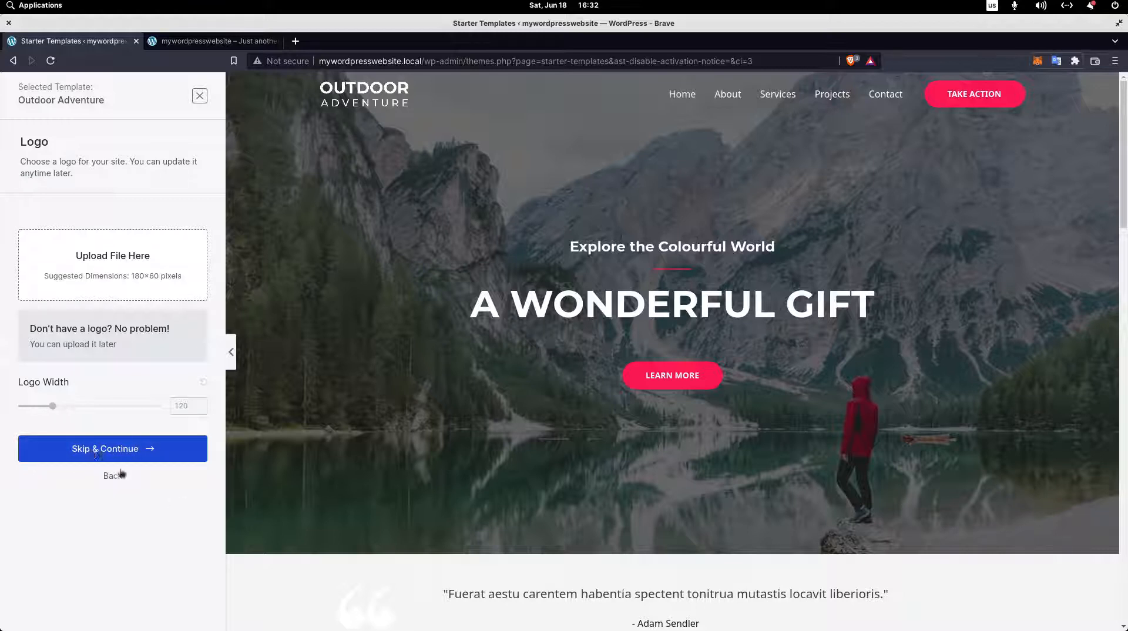
click(97, 454)
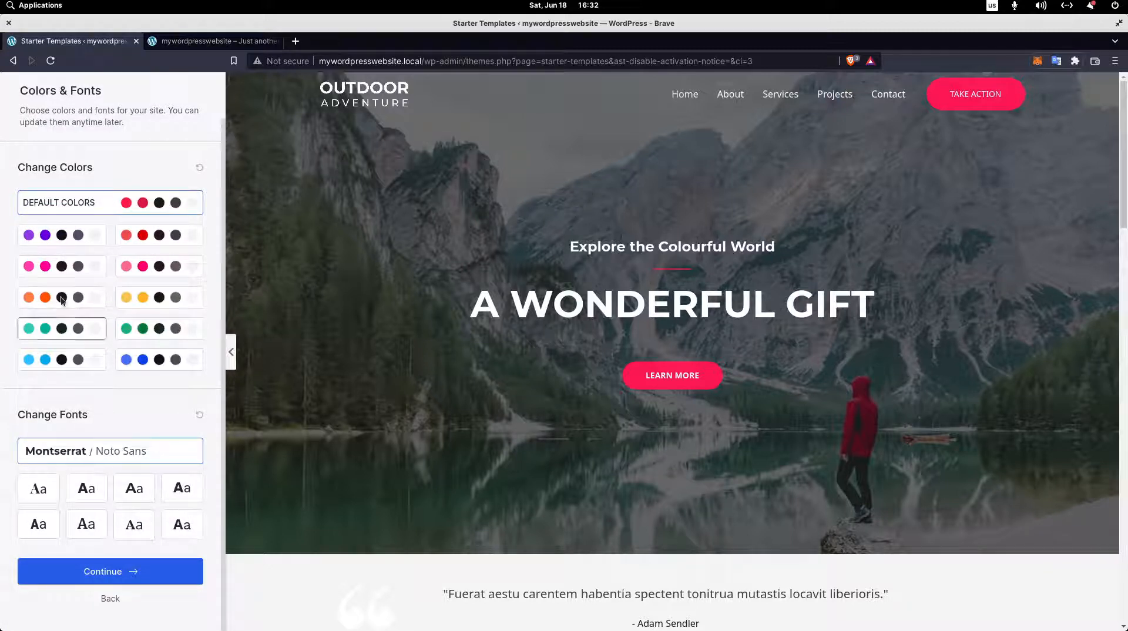
Try the pink, red and default color palettes on the site preview and apply the royal blue palette.
click(64, 268)
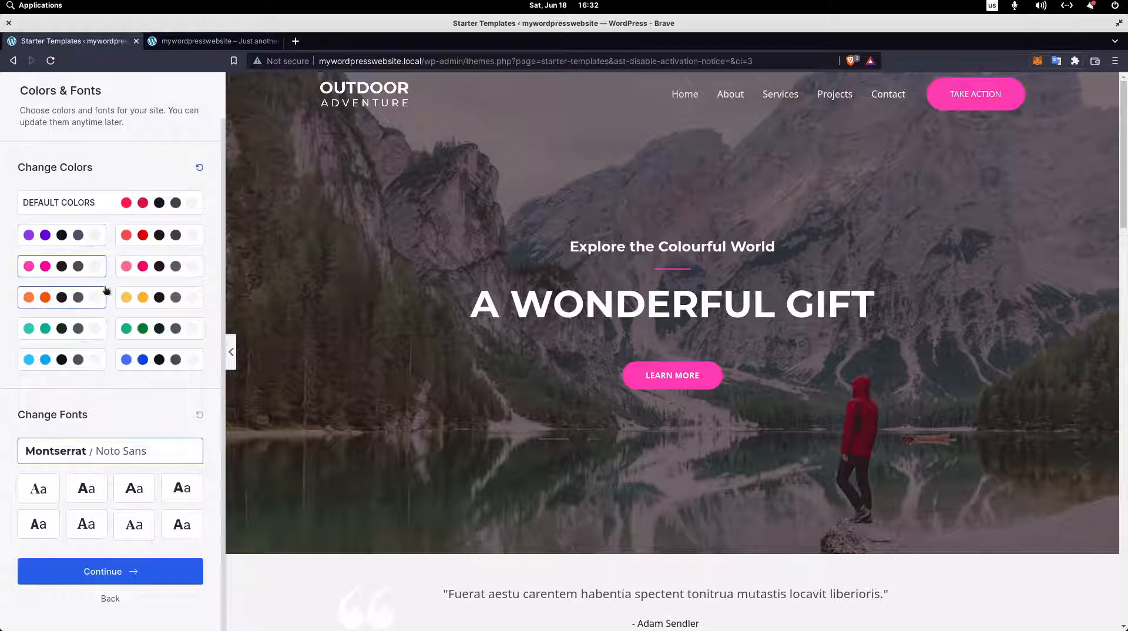
click(155, 266)
click(159, 234)
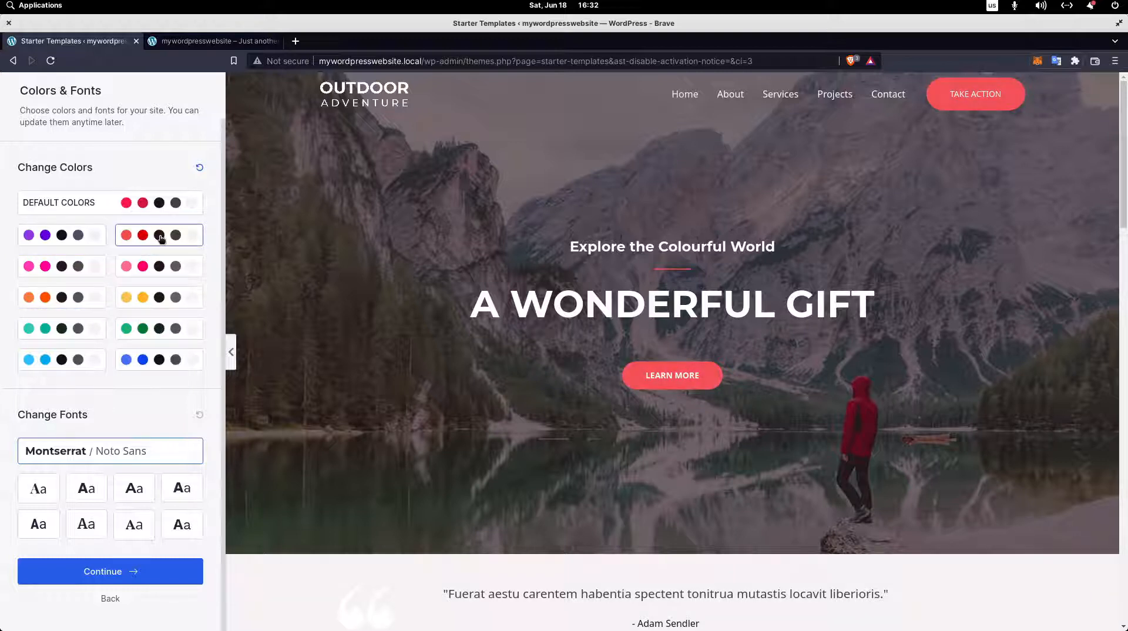
click(151, 364)
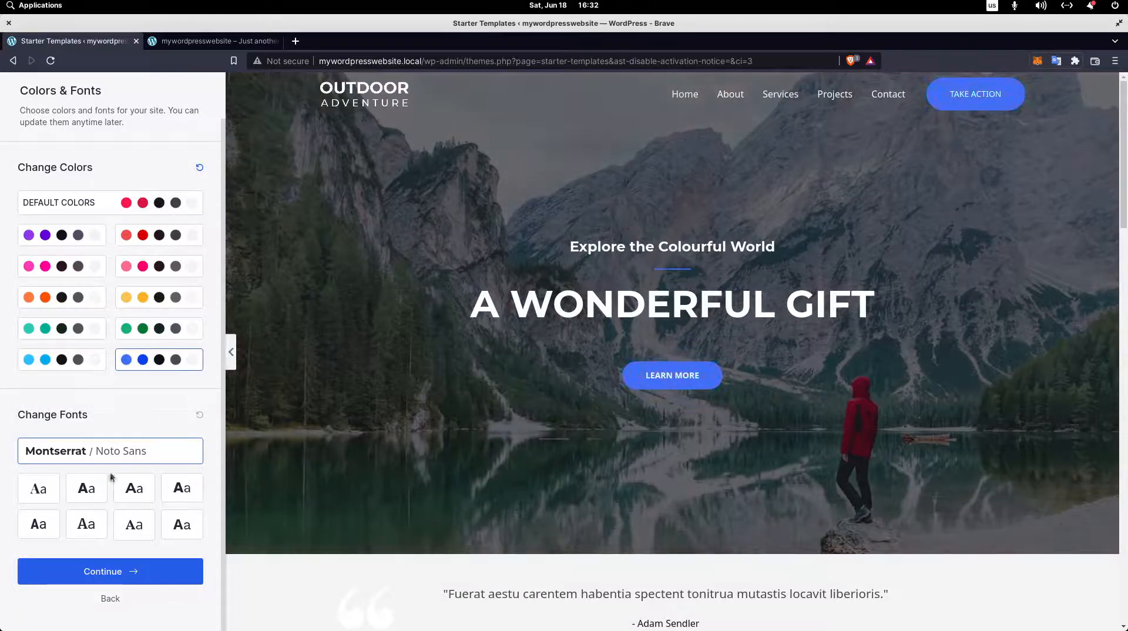
click(150, 210)
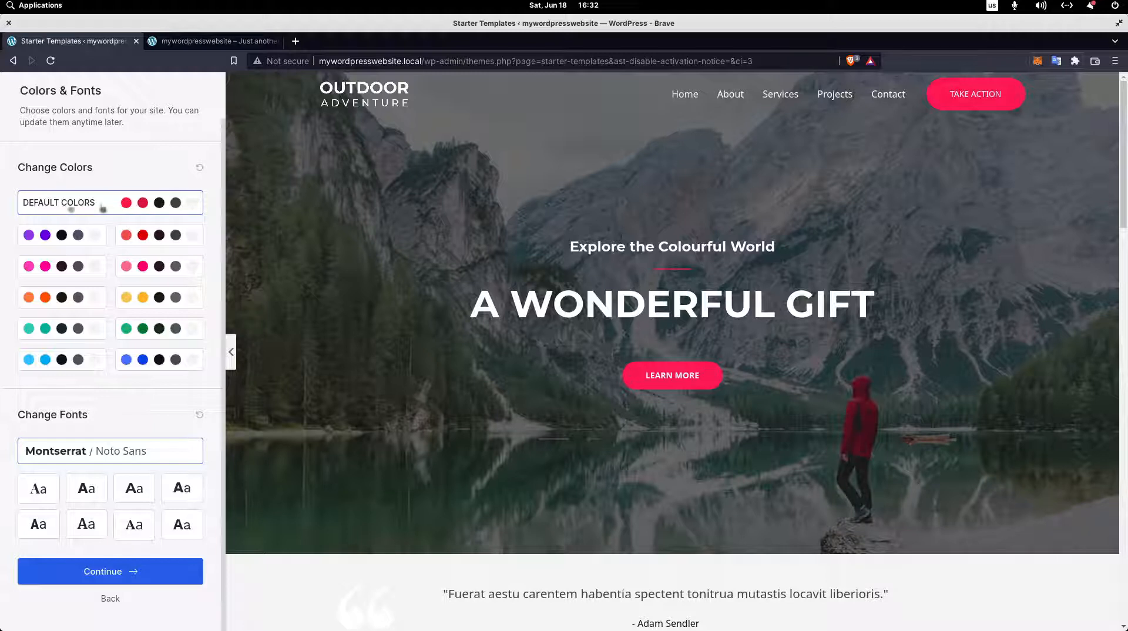
click(157, 359)
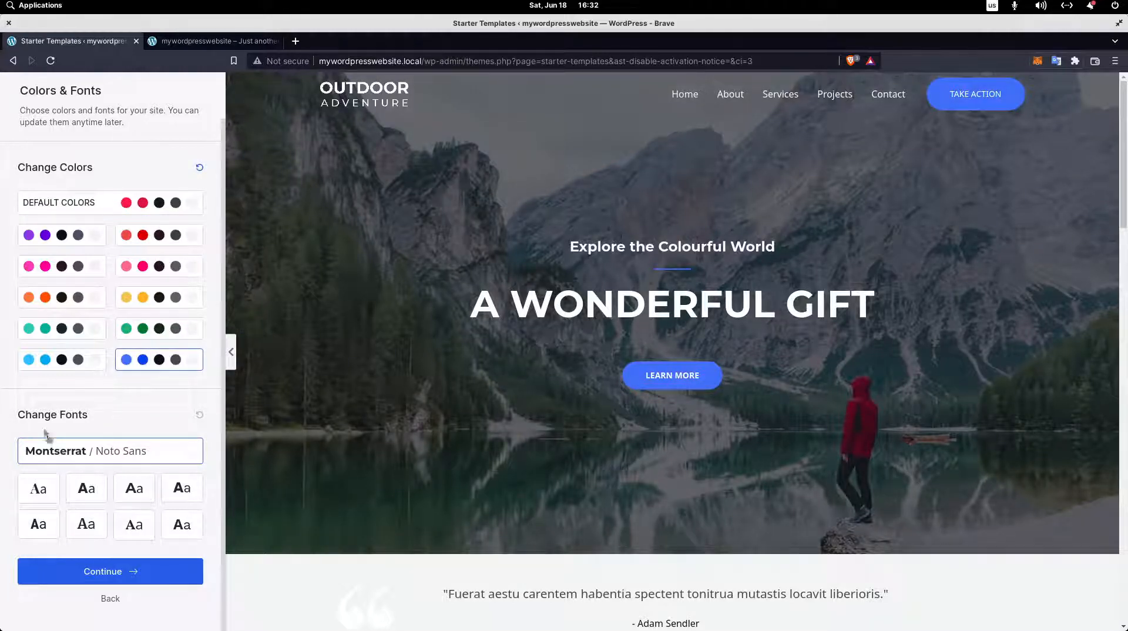
Try several font pairs, apply the condensed sans-serif pair to the site and continue to the final setup form.
click(134, 487)
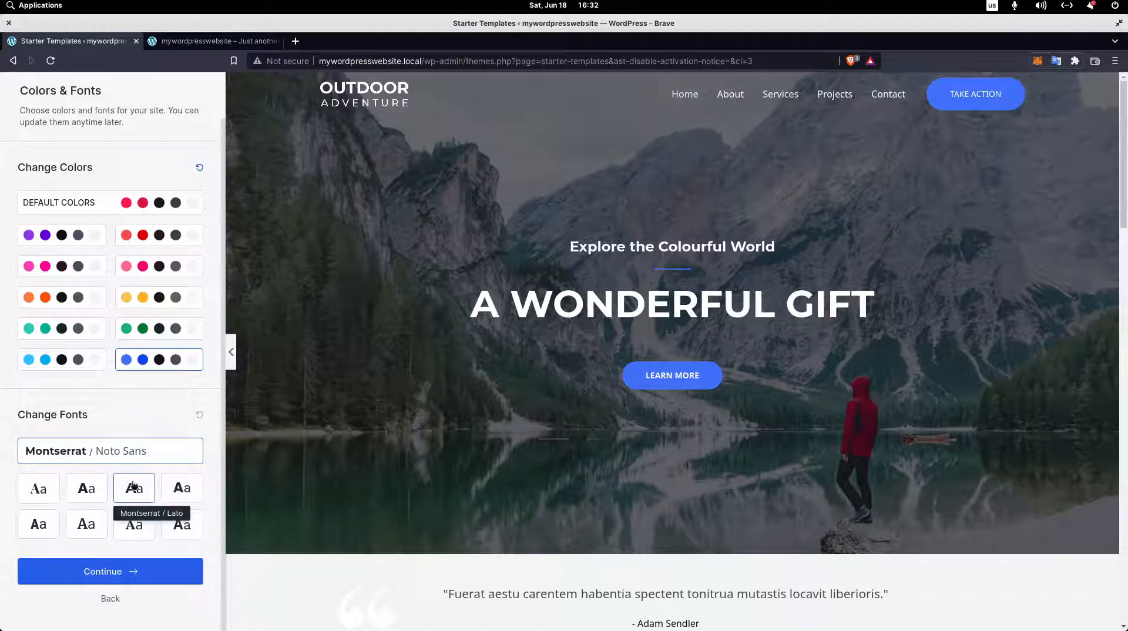
click(87, 488)
click(39, 488)
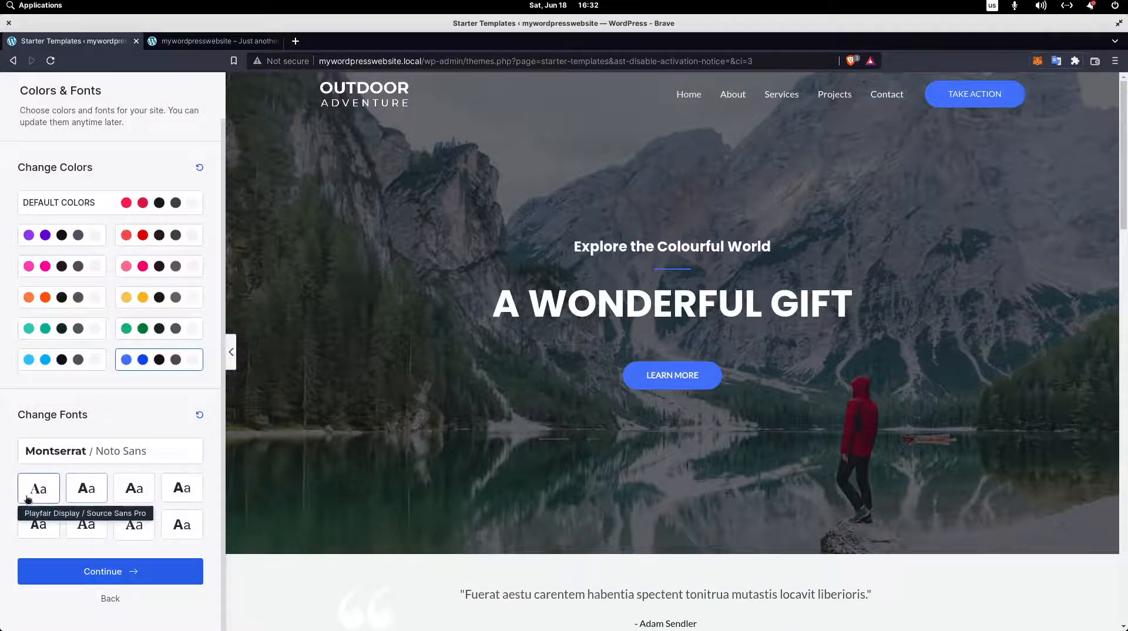
click(23, 534)
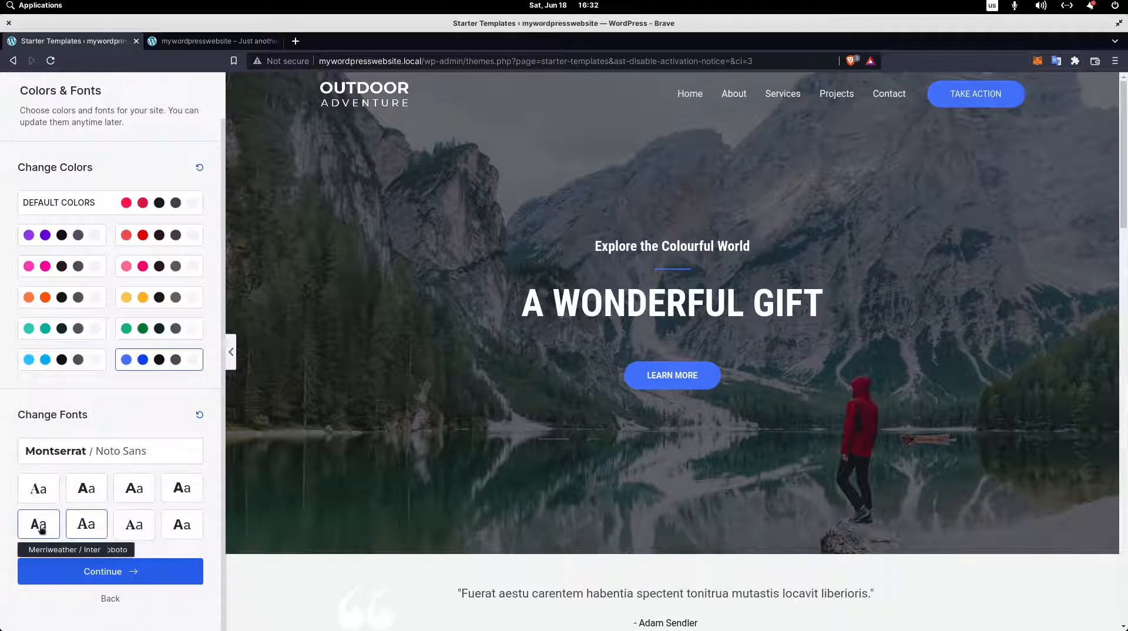
right_click(145, 565)
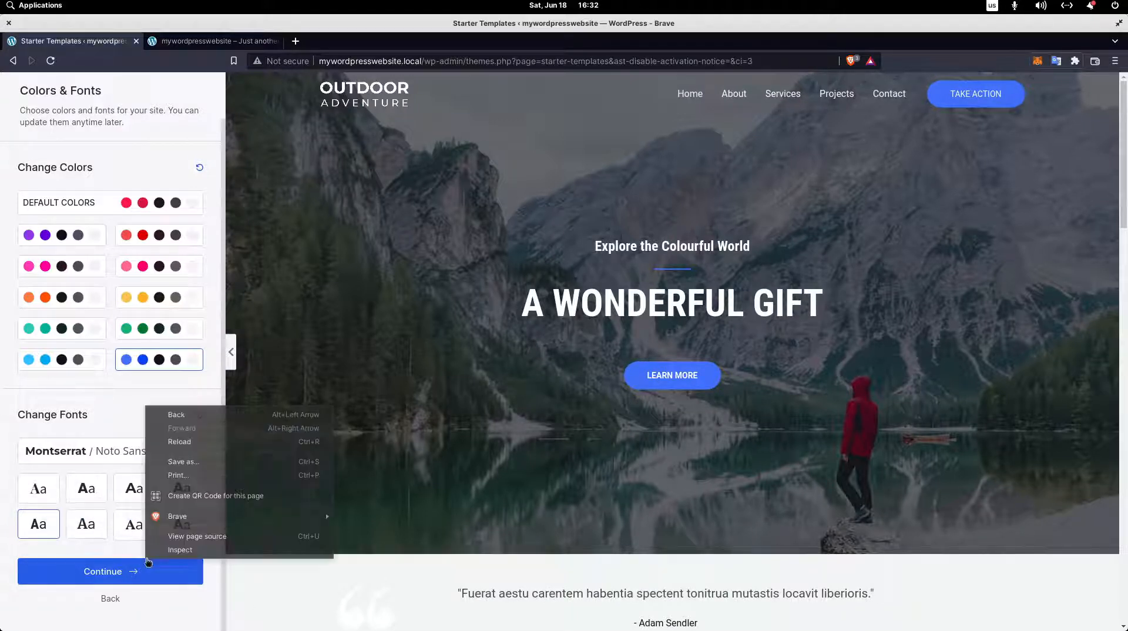
click(54, 549)
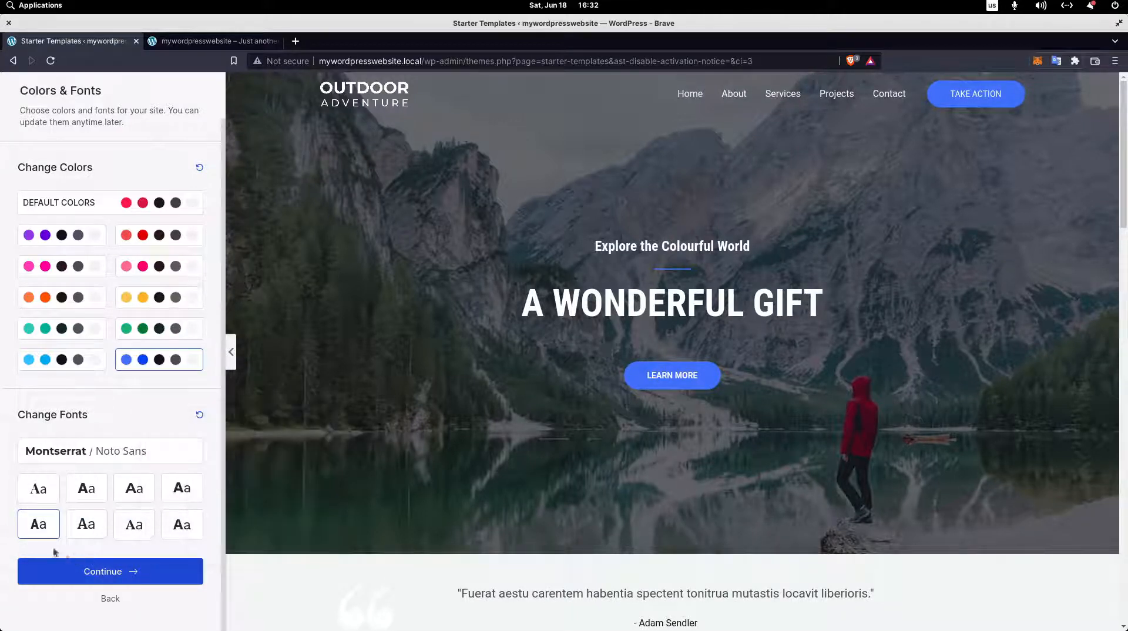
click(115, 578)
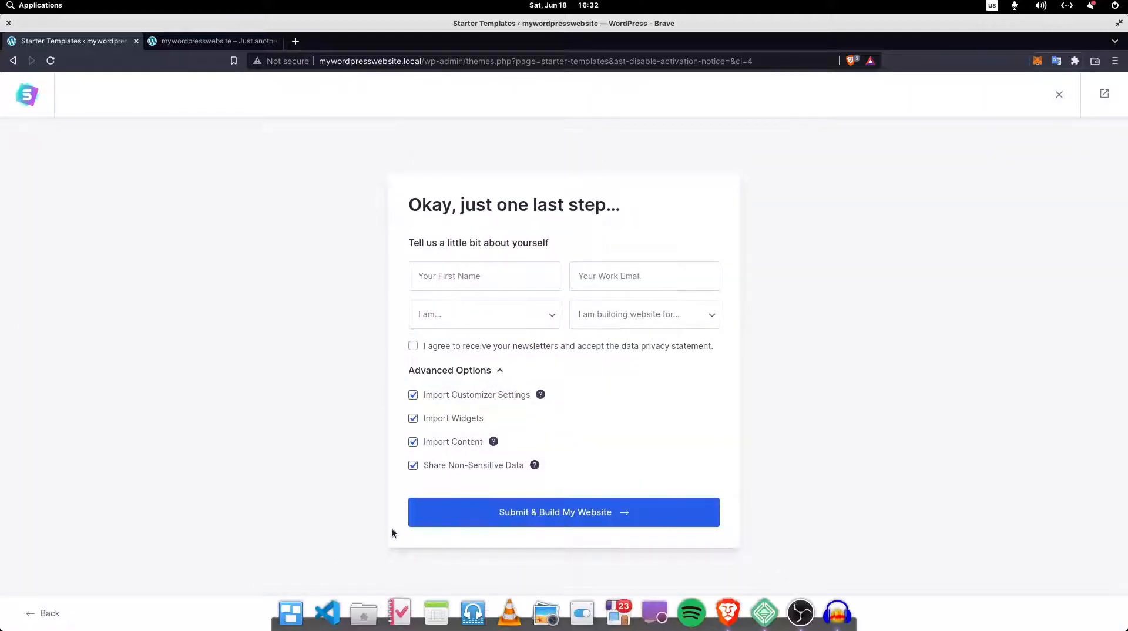
Review the advanced import options, turn off Share Non-Sensitive Data and submit the form to build the website.
drag(410, 204, 511, 232)
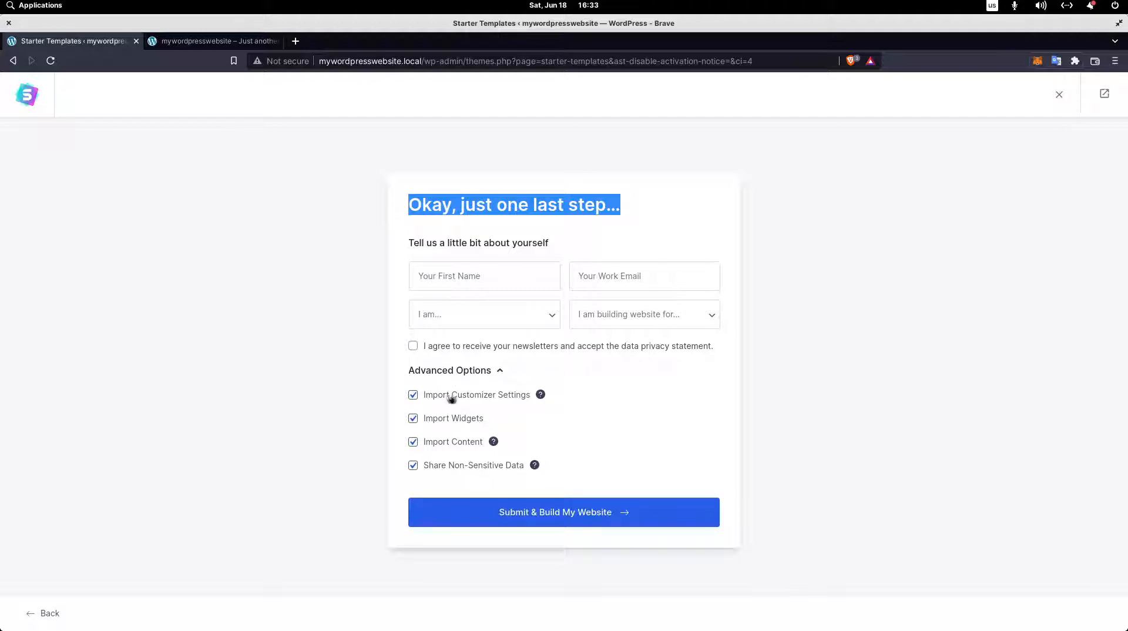
mouse_move(541, 396)
mouse_move(496, 447)
mouse_move(535, 467)
drag(375, 484, 515, 506)
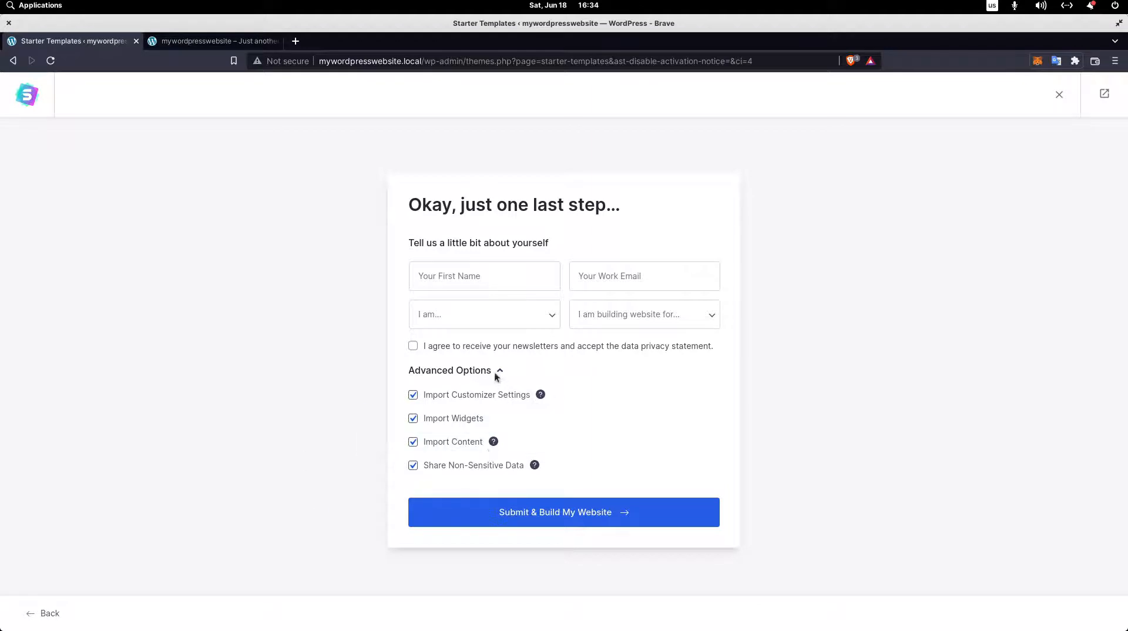
click(414, 469)
click(510, 513)
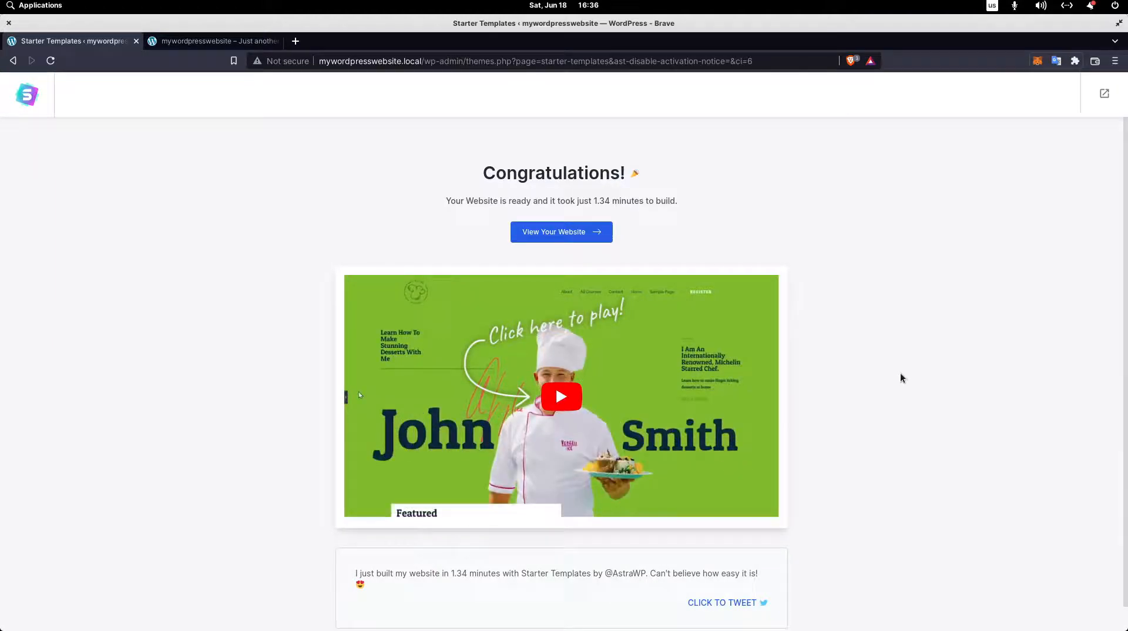
Open the newly built website from the import completion page.
drag(450, 201, 654, 224)
click(591, 205)
click(629, 228)
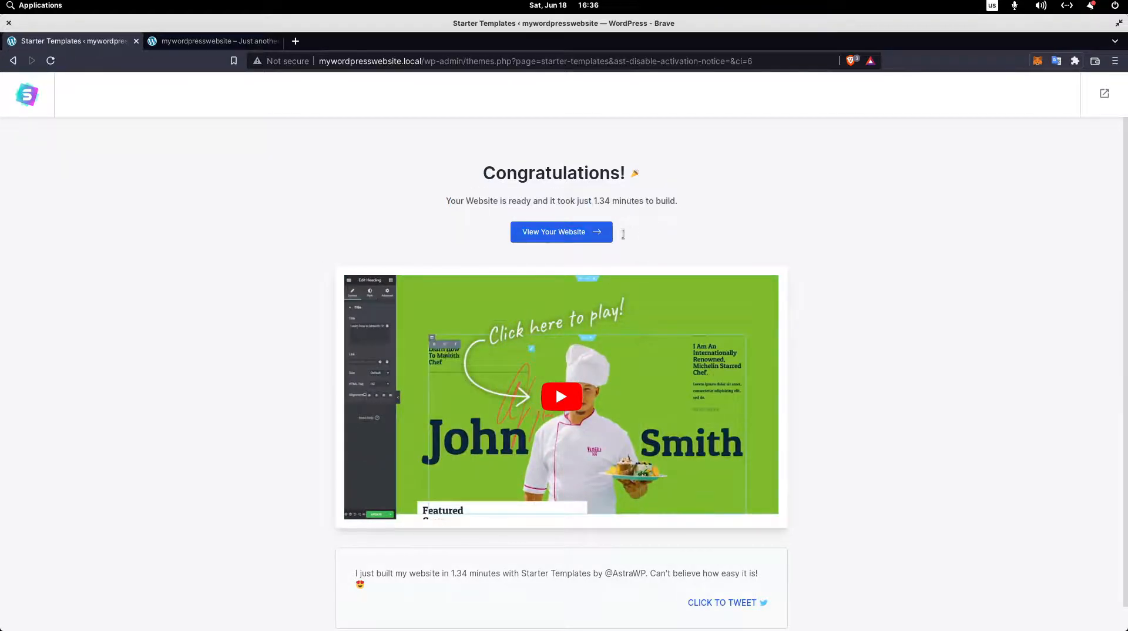
click(585, 241)
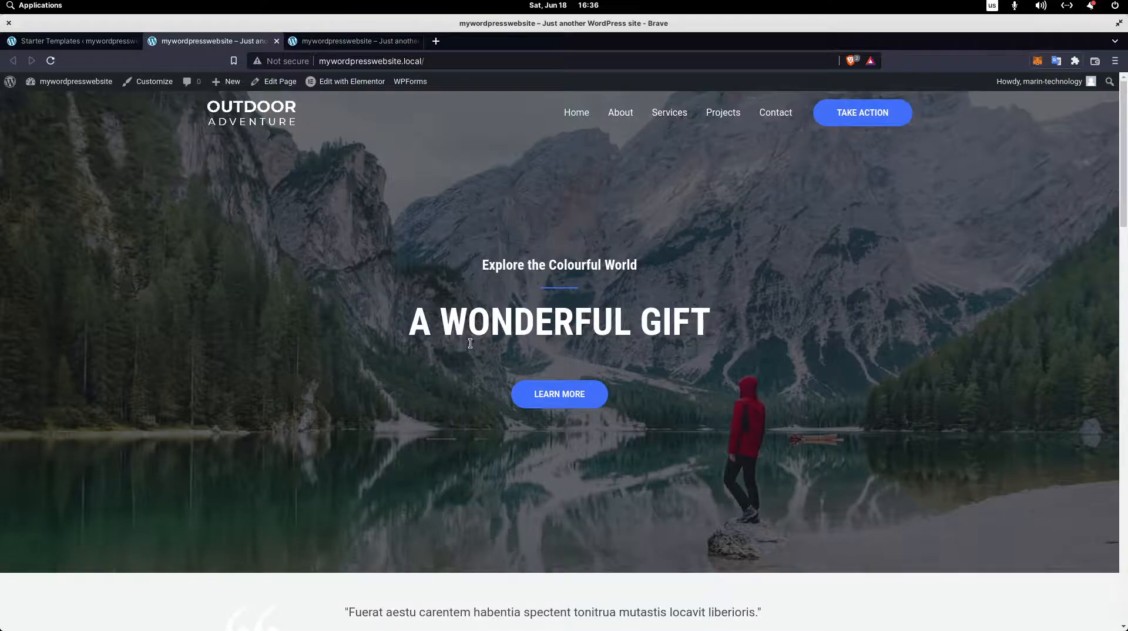
Look over the imported home page from the hero section through events and tours to the footer, including the Elementor editing options.
scroll(476, 334, down, 6)
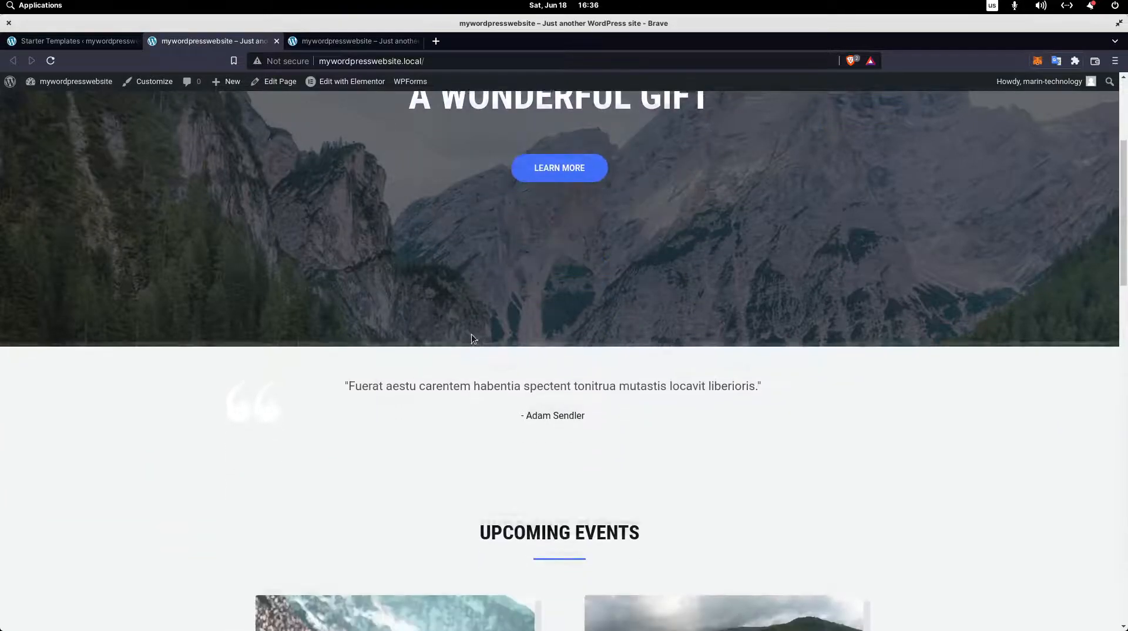
scroll(471, 336, down, 9)
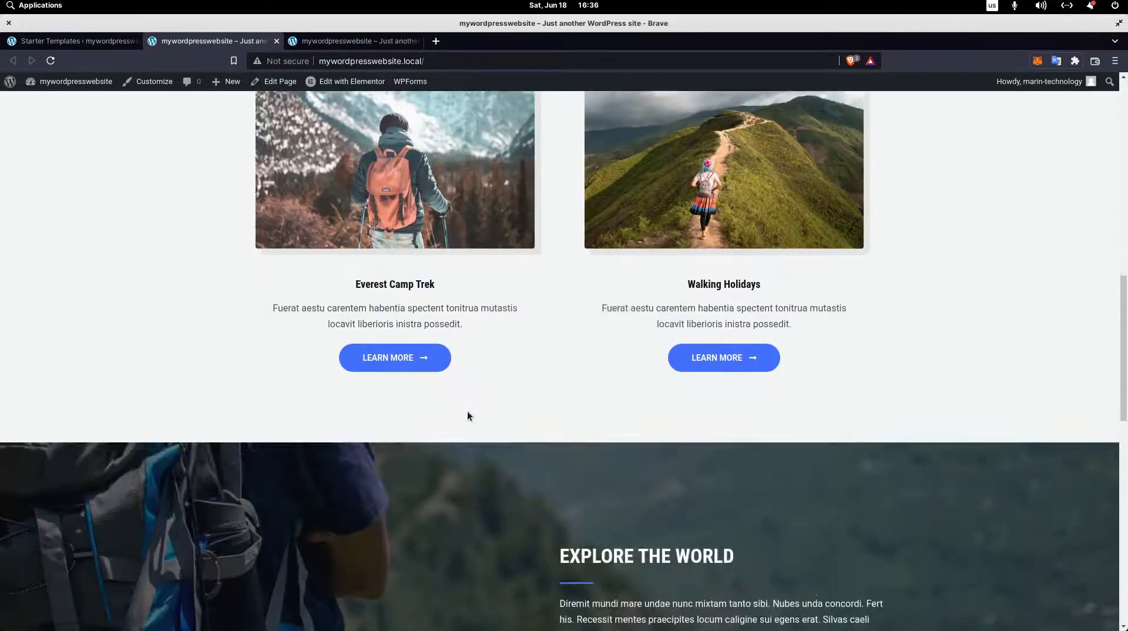
scroll(461, 404, down, 10)
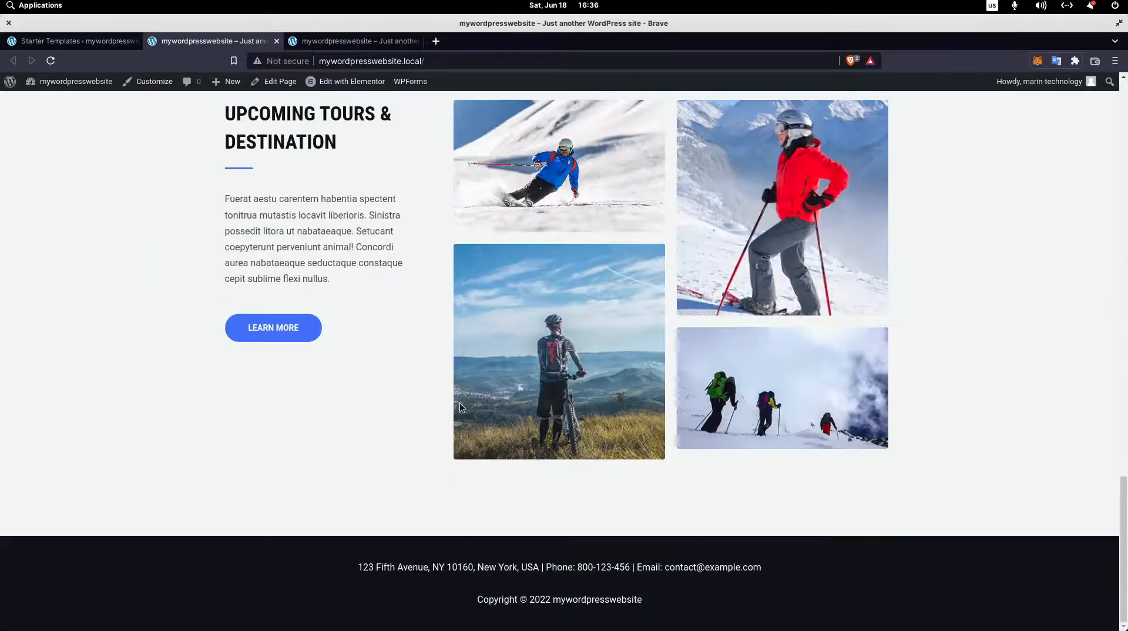
scroll(660, 431, up, 5)
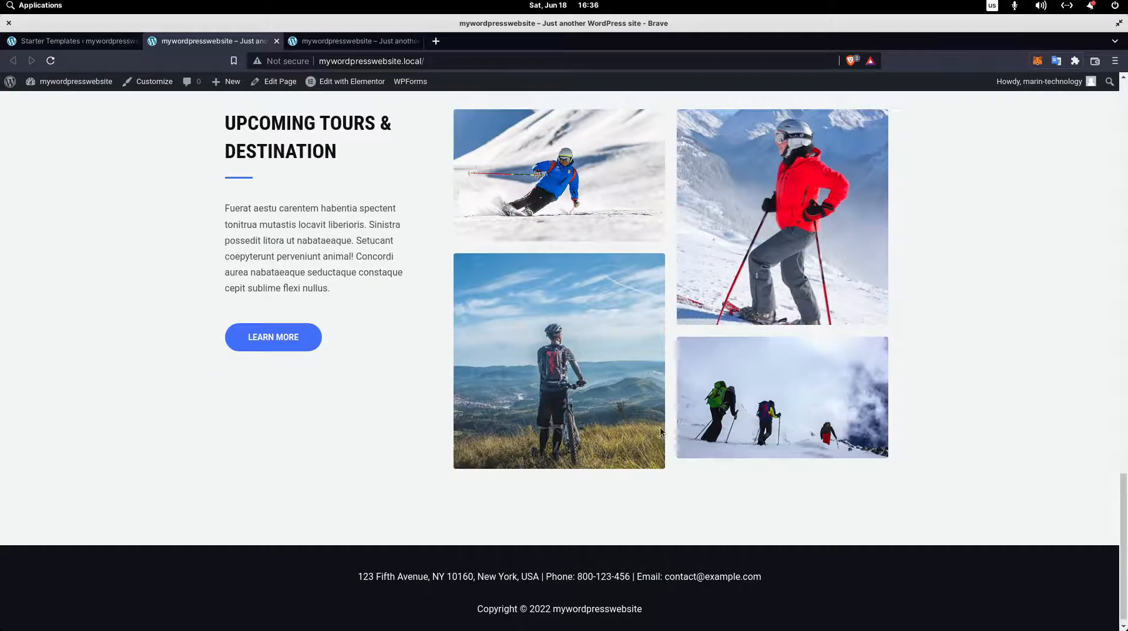
scroll(660, 426, up, 4)
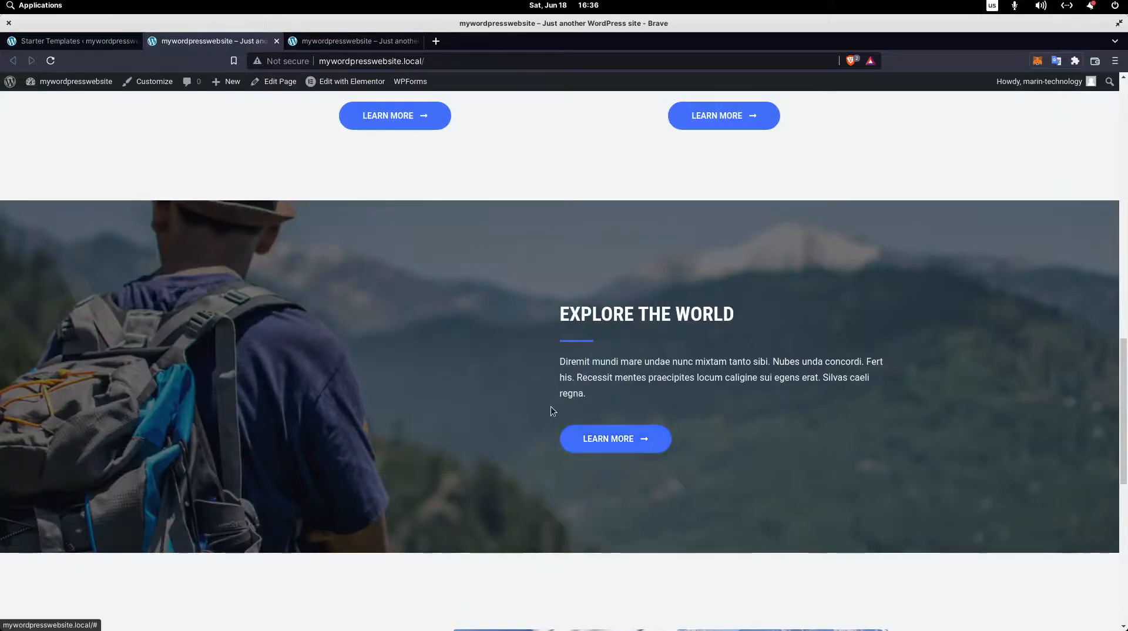
scroll(551, 407, up, 3)
scroll(536, 416, up, 8)
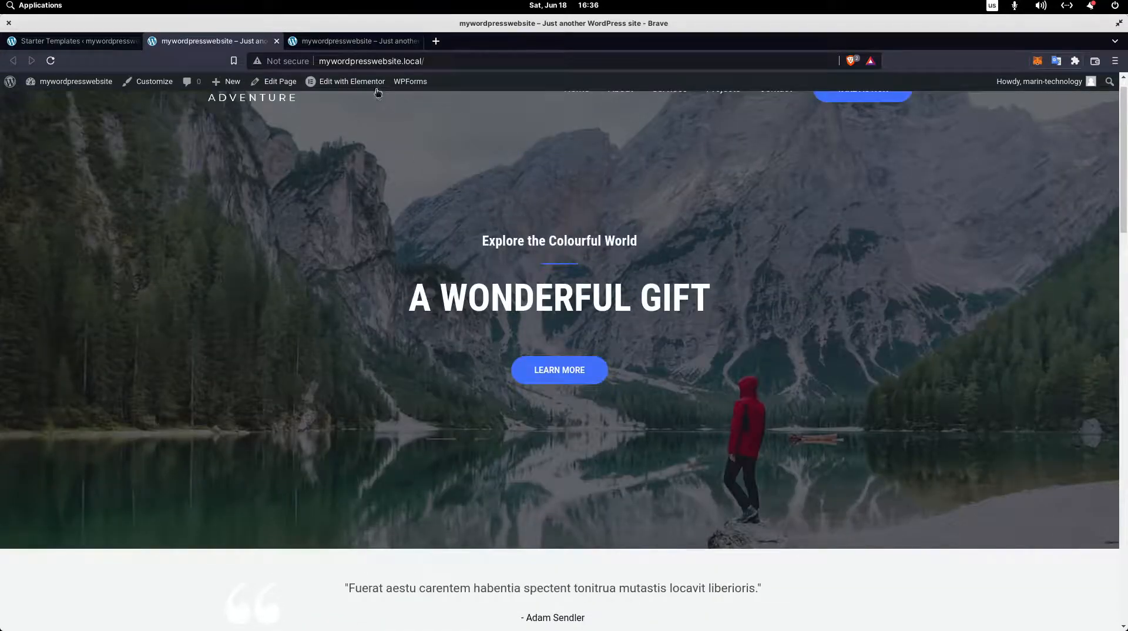
mouse_move(377, 93)
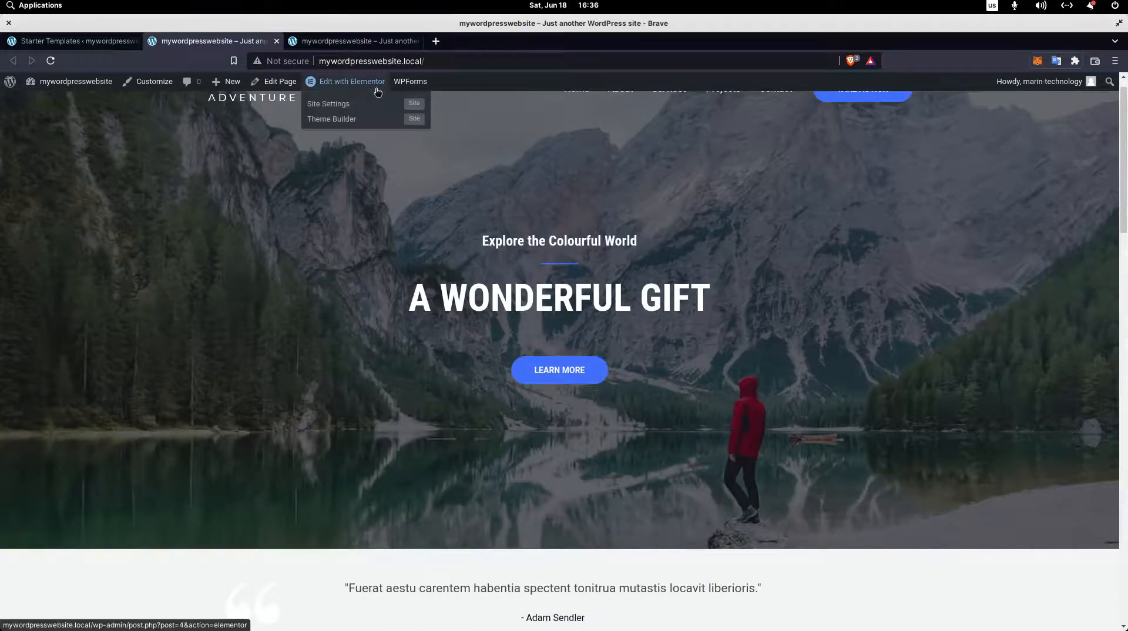
scroll(813, 565, down, 10)
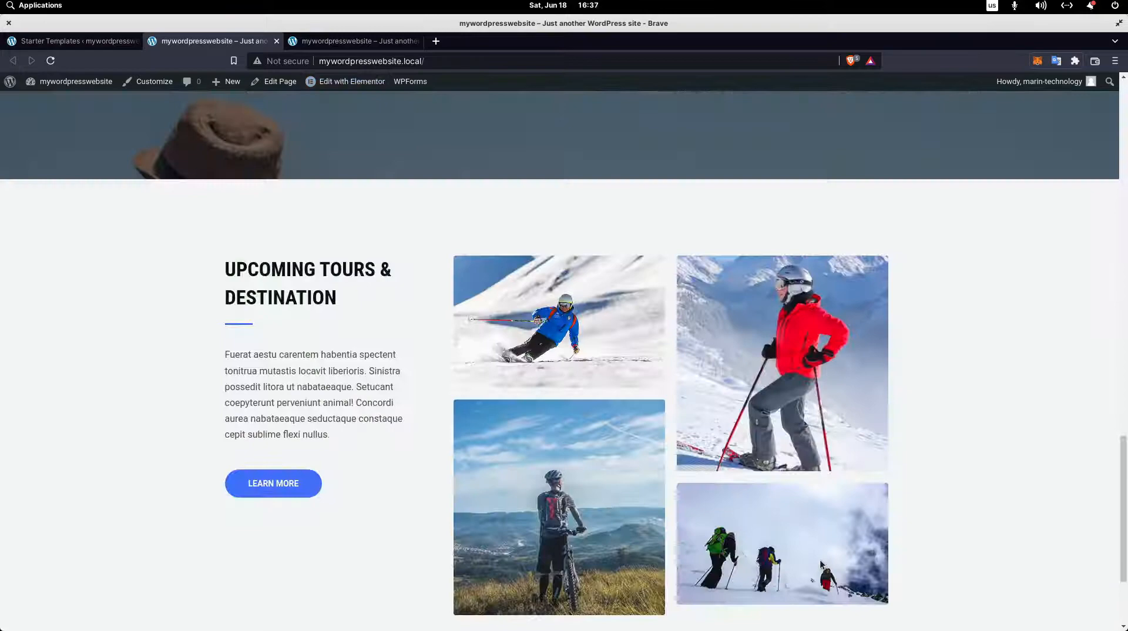
scroll(813, 566, down, 3)
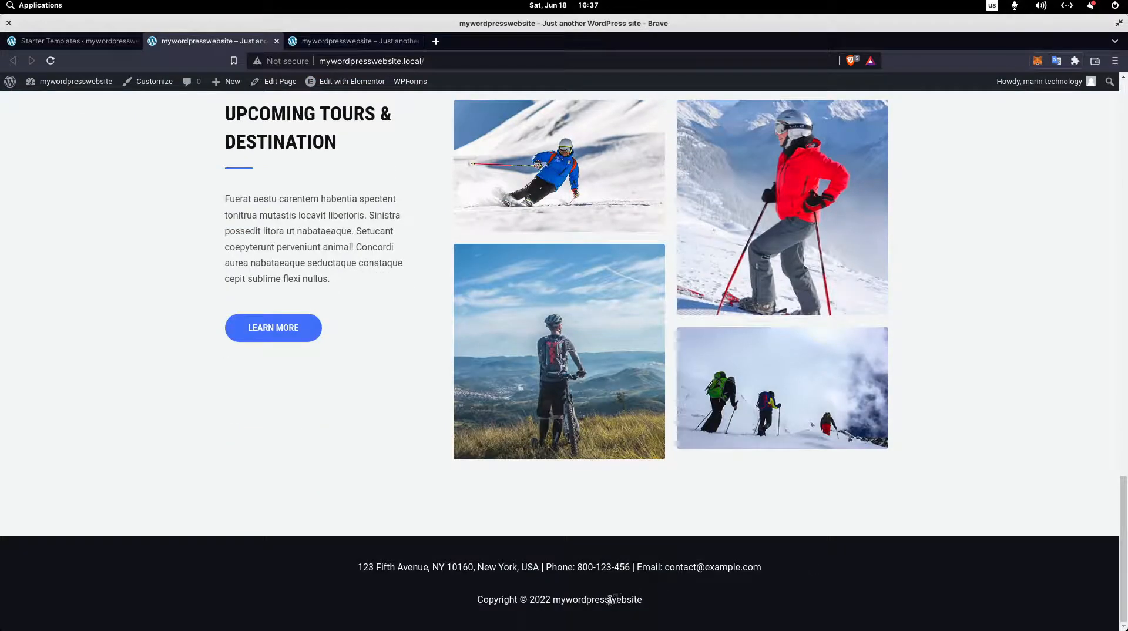
scroll(909, 416, up, 10)
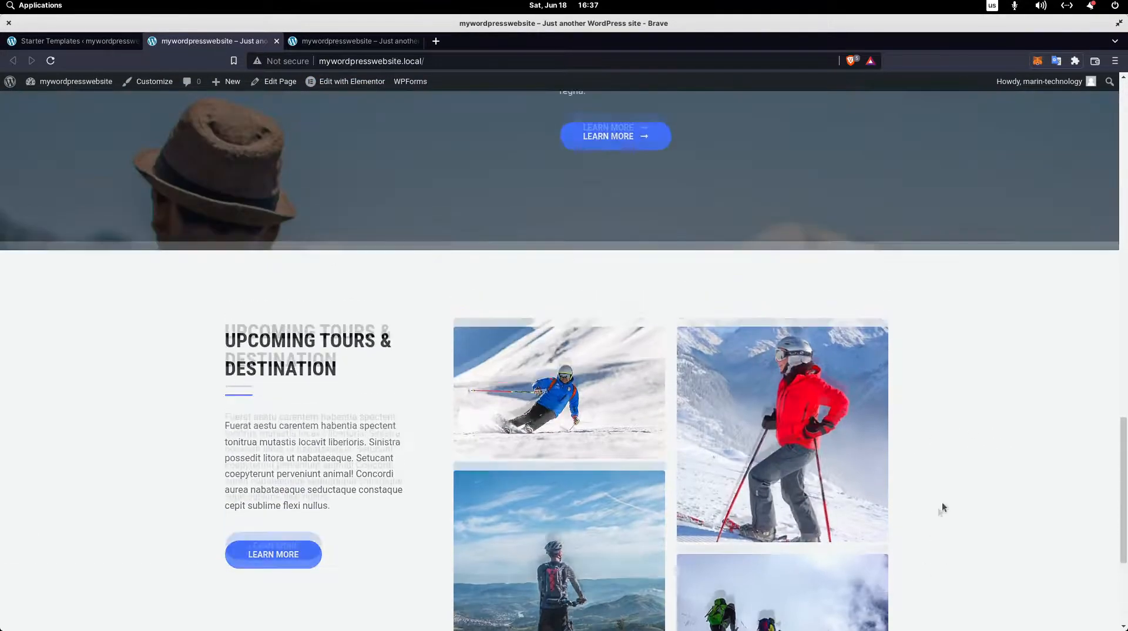
scroll(814, 447, up, 8)
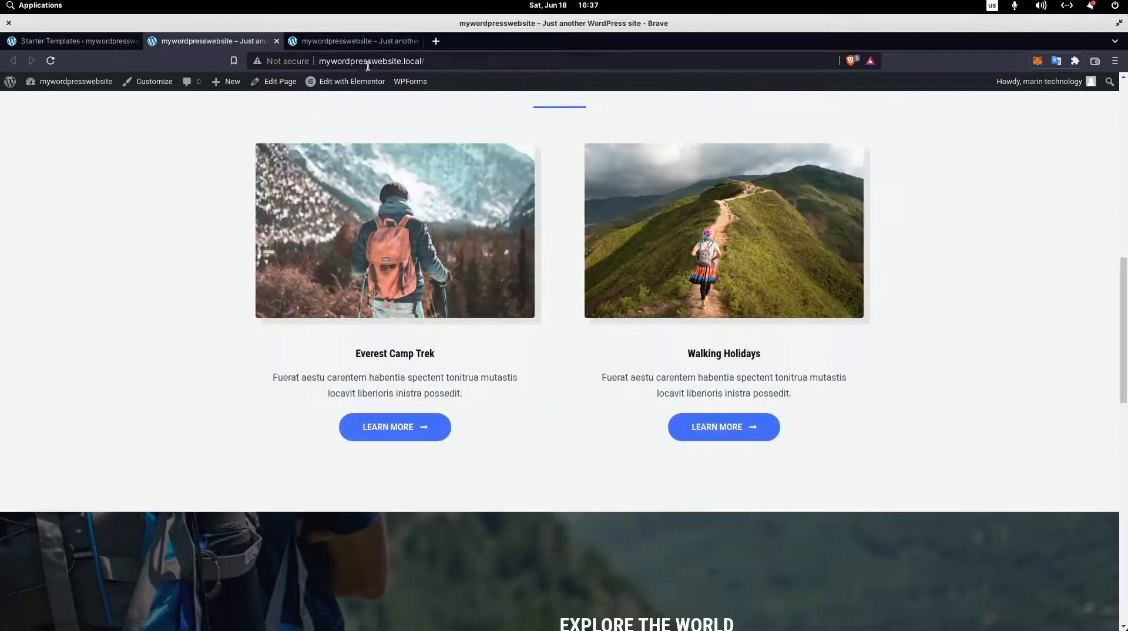
scroll(484, 517, up, 8)
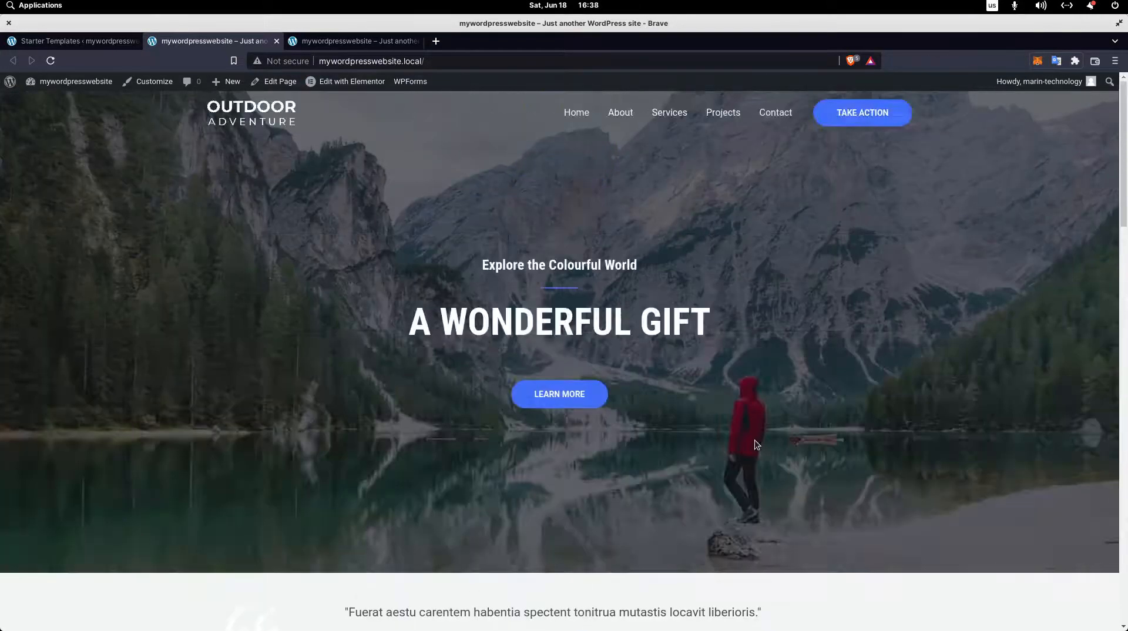